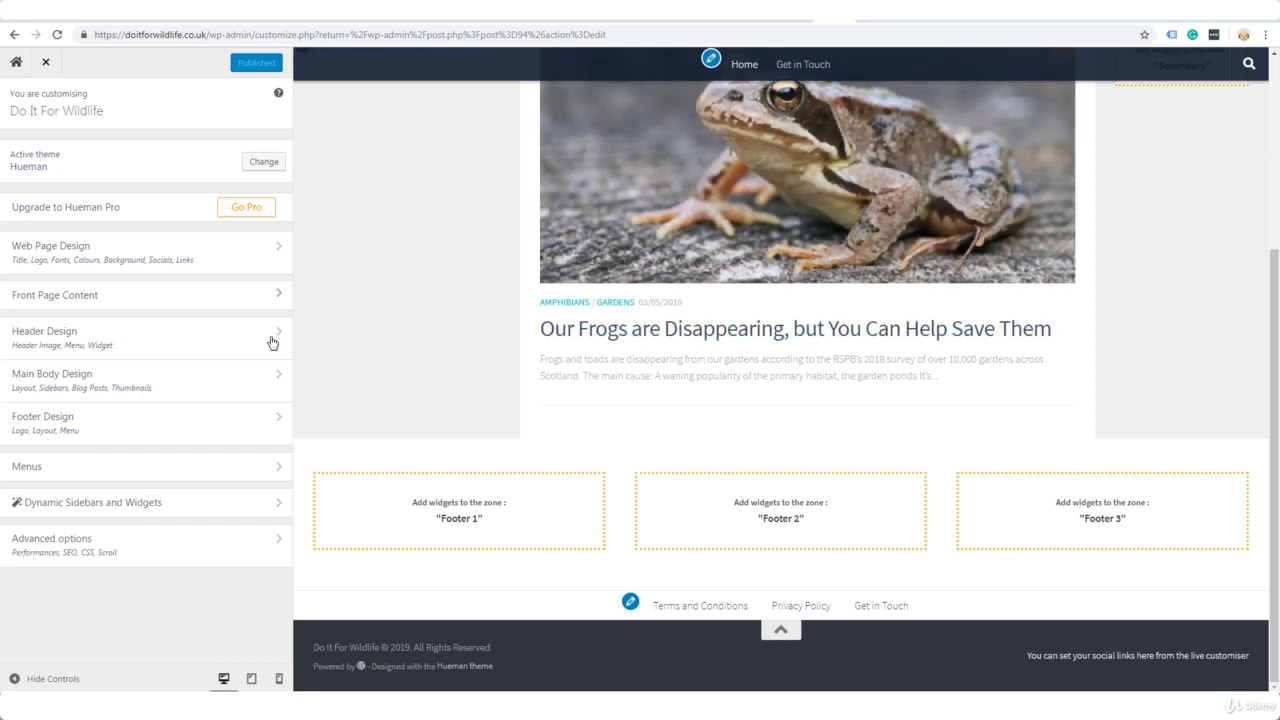
Turn off the custom blog heading in the main body's post lists design and content settings.
{"action": "left_click", "coordinate": [256, 377]}
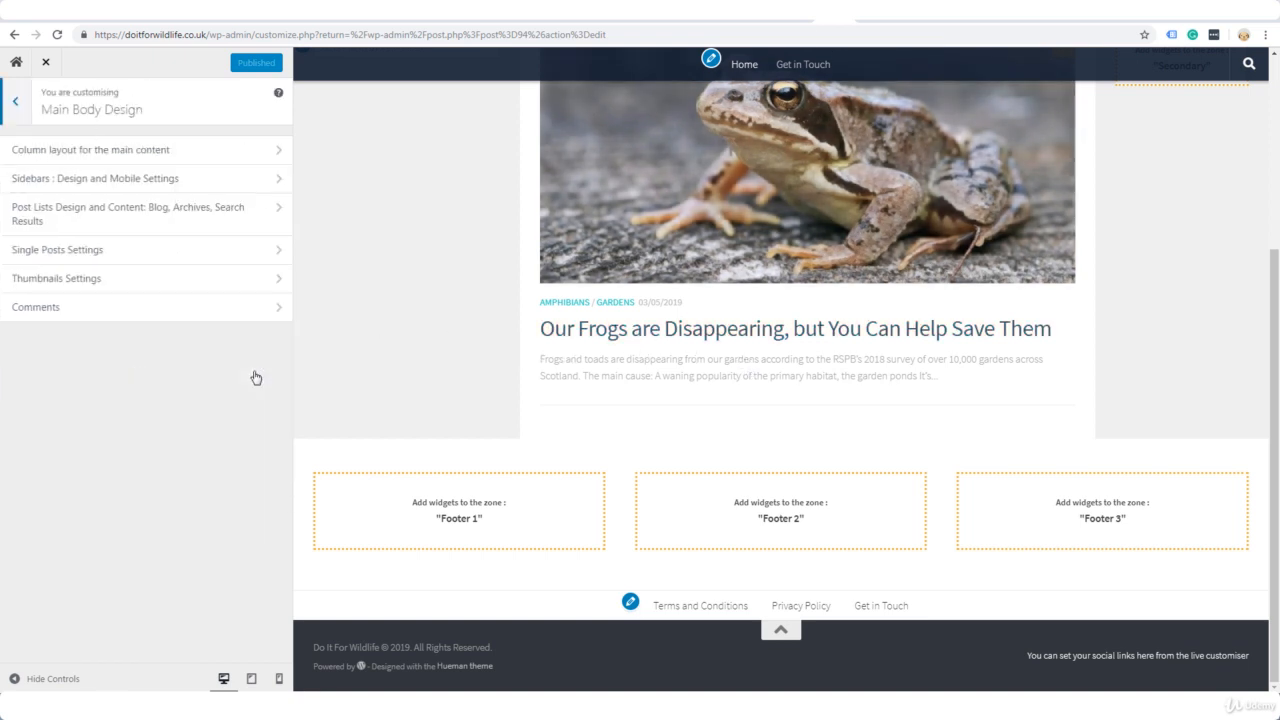
{"action": "left_click", "coordinate": [243, 215]}
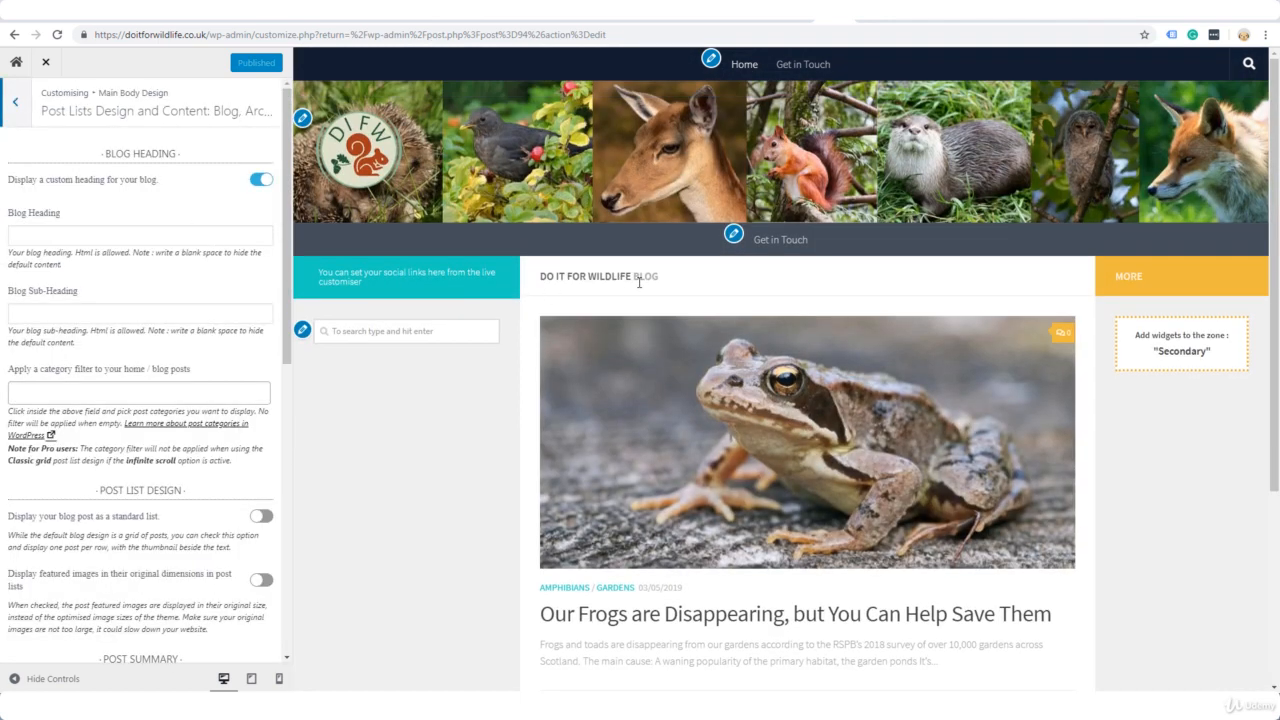
{"action": "left_click", "coordinate": [256, 182]}
Set the post summary's excerpt length to 100 words.
{"action": "scroll", "coordinate": [210, 280], "scroll_direction": "down", "scroll_amount": 3}
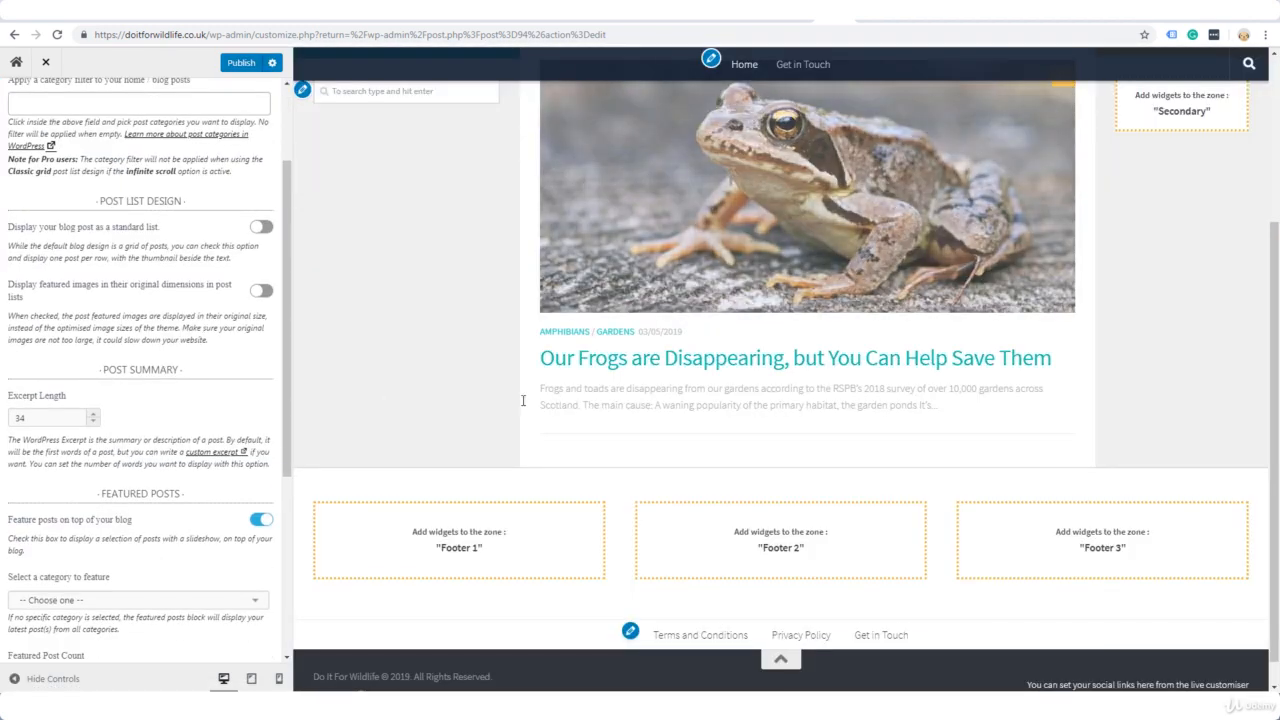
{"action": "double_click", "coordinate": [20, 417]}
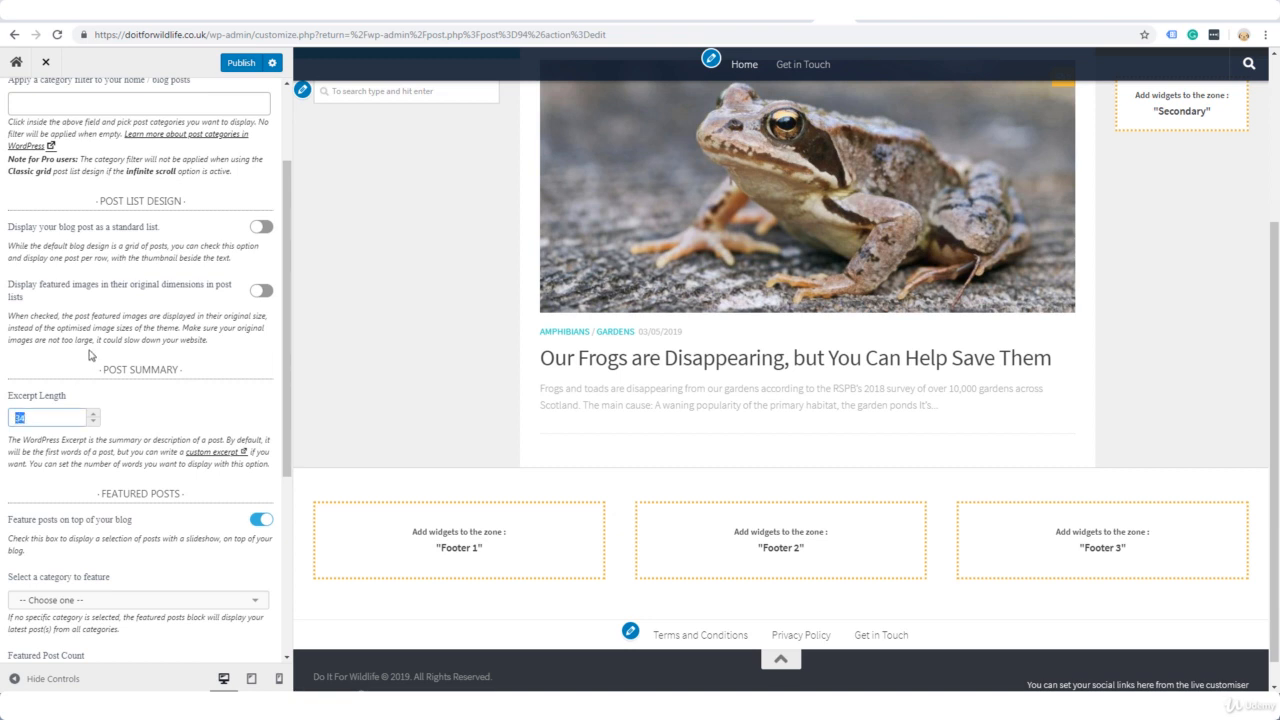
{"action": "type", "text": "100"}
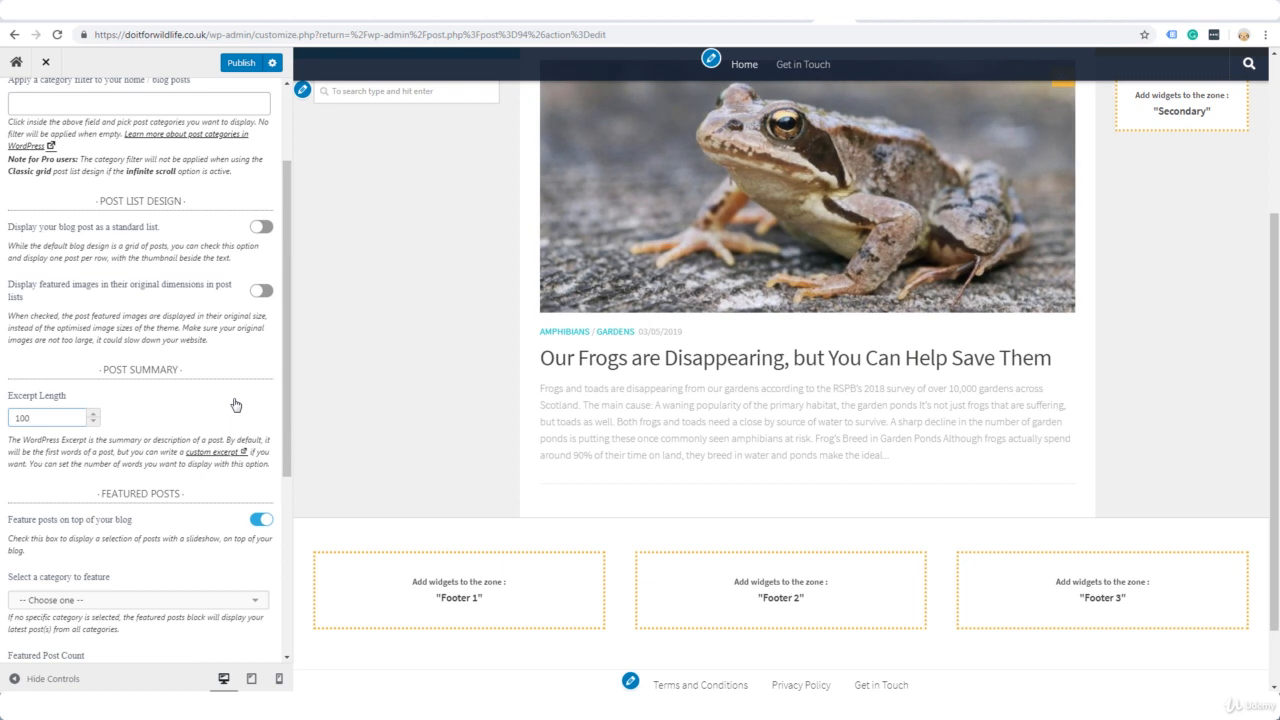
{"action": "scroll", "coordinate": [235, 404], "scroll_direction": "up", "scroll_amount": 5}
Try a website default font size of 18 pixels in the general design options and review the remaining options there.
{"action": "left_click", "coordinate": [18, 108]}
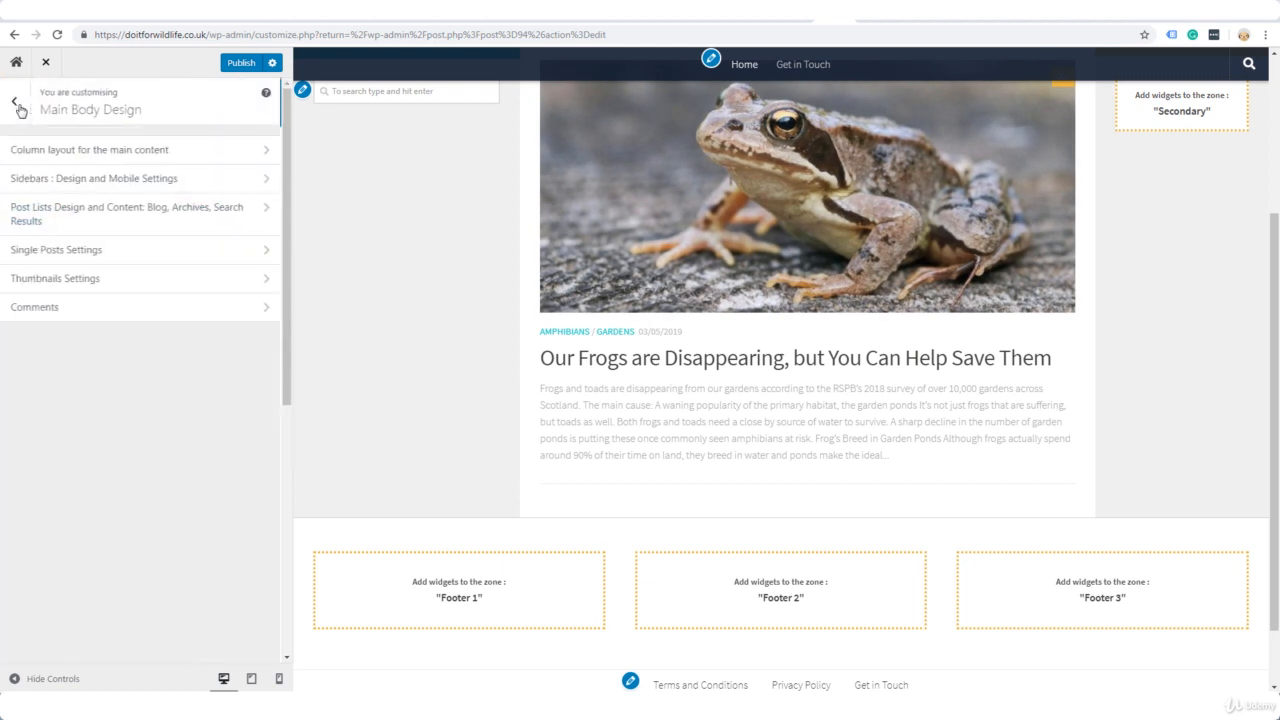
{"action": "left_click", "coordinate": [20, 110]}
{"action": "left_click", "coordinate": [60, 250]}
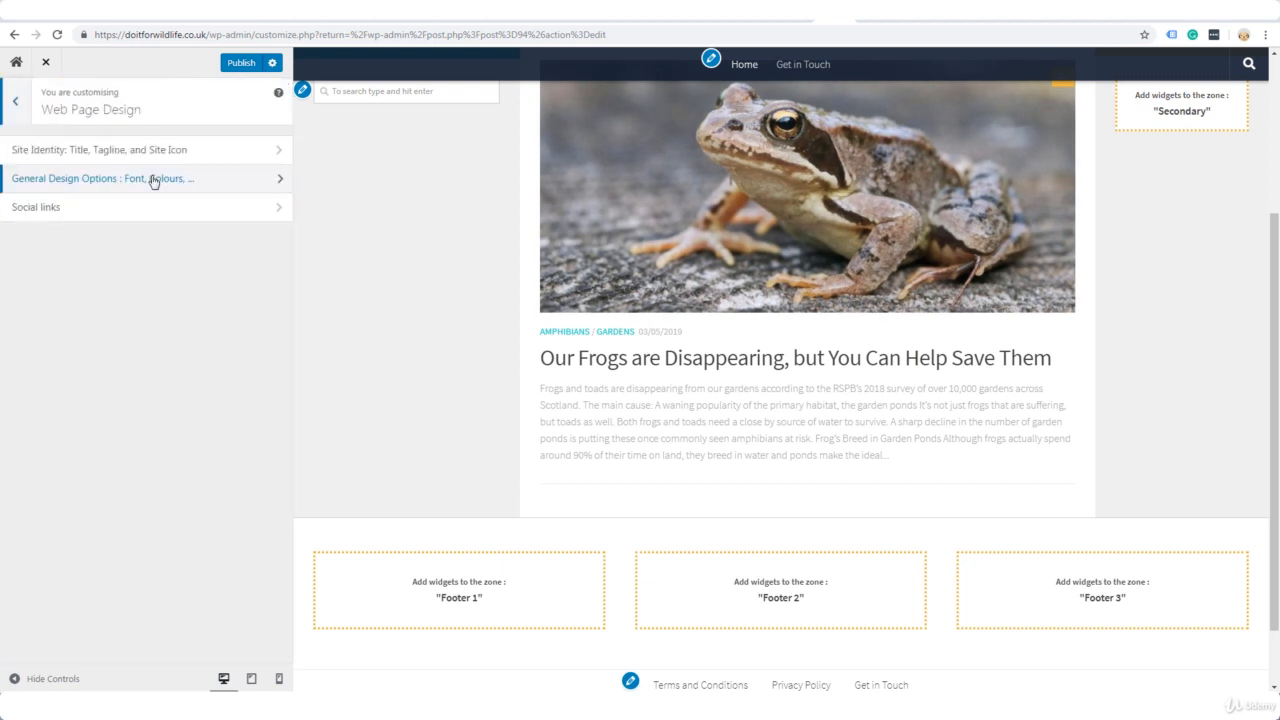
{"action": "left_click", "coordinate": [221, 181]}
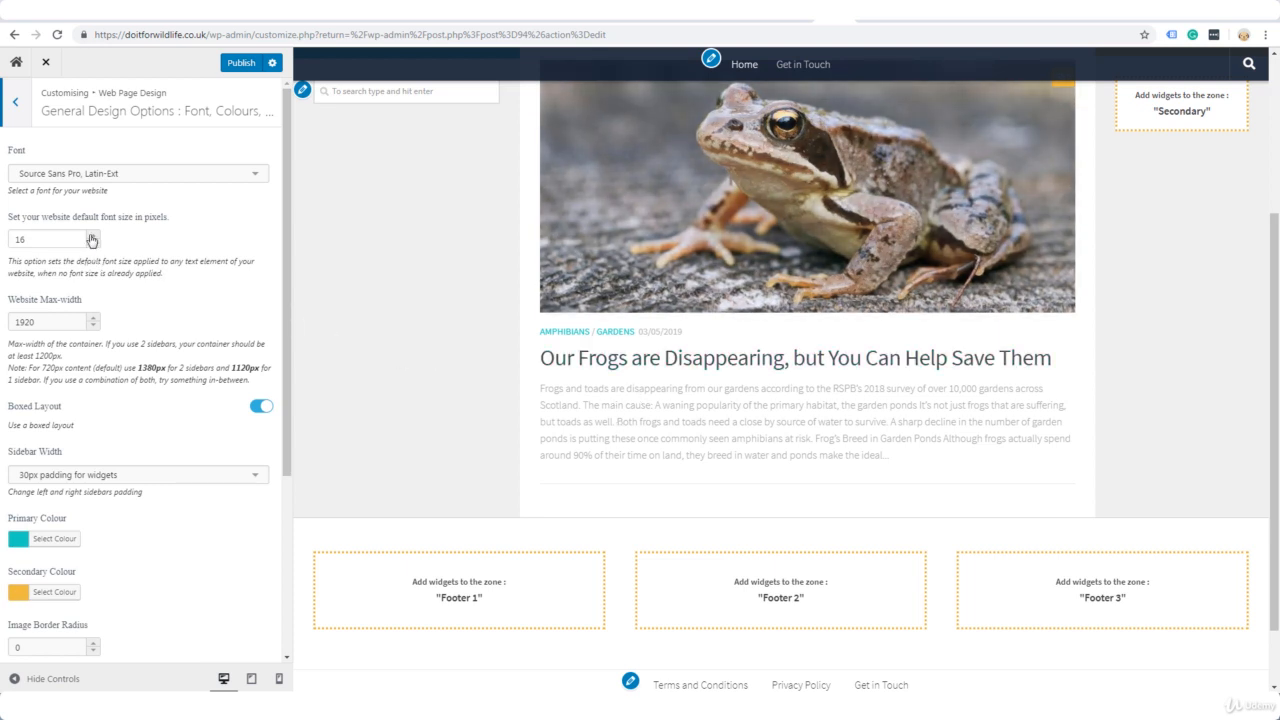
{"action": "left_click", "coordinate": [92, 236]}
{"action": "left_click", "coordinate": [92, 236]}
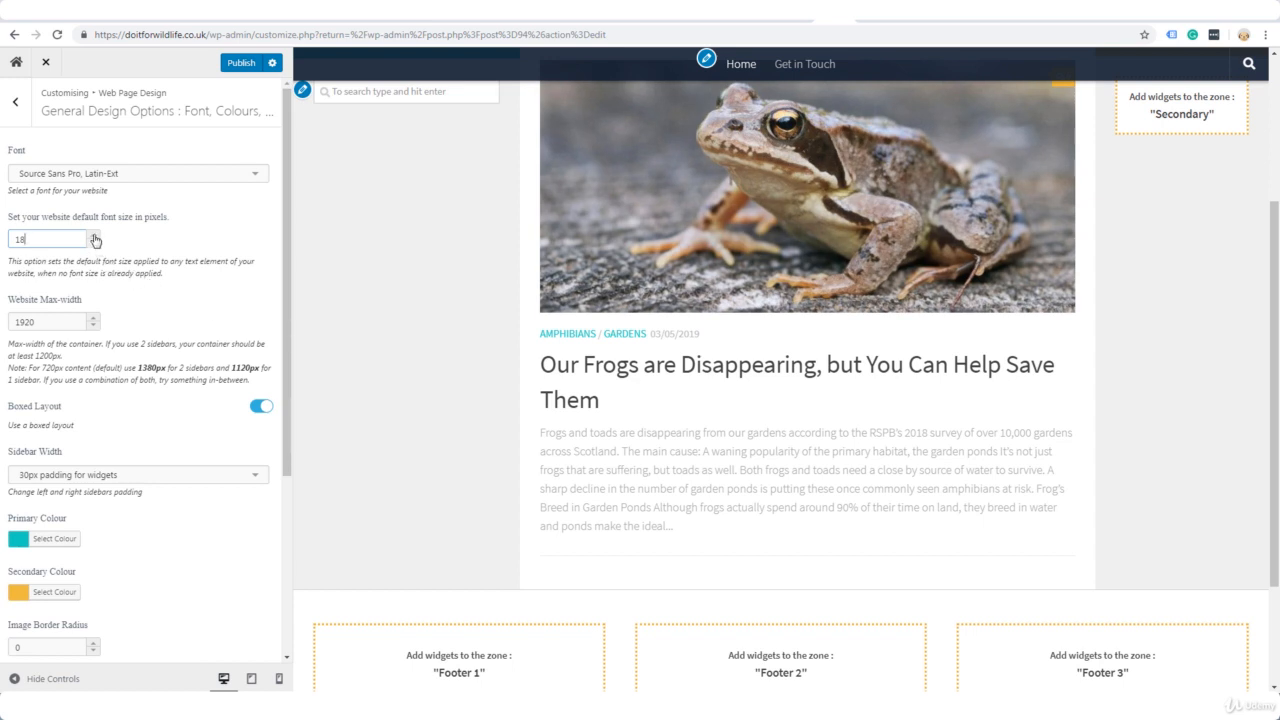
{"action": "scroll", "coordinate": [130, 268], "scroll_direction": "down", "scroll_amount": 2}
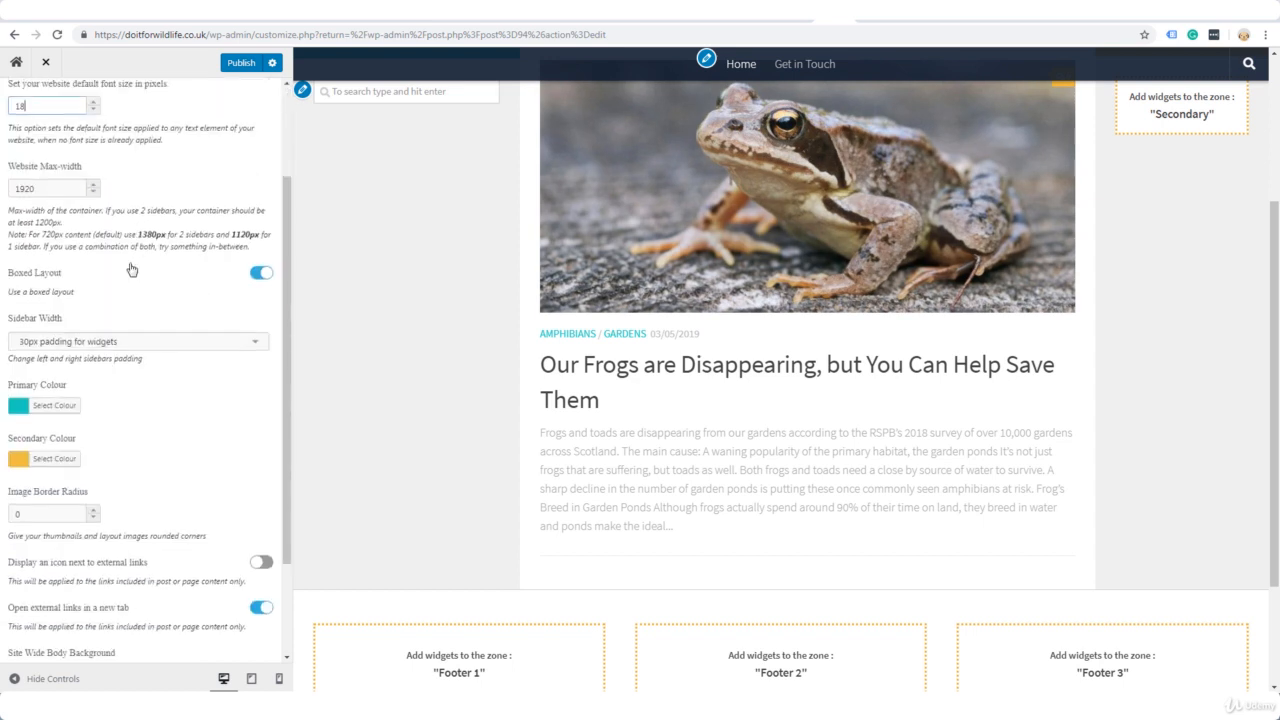
{"action": "scroll", "coordinate": [131, 269], "scroll_direction": "down", "scroll_amount": 2}
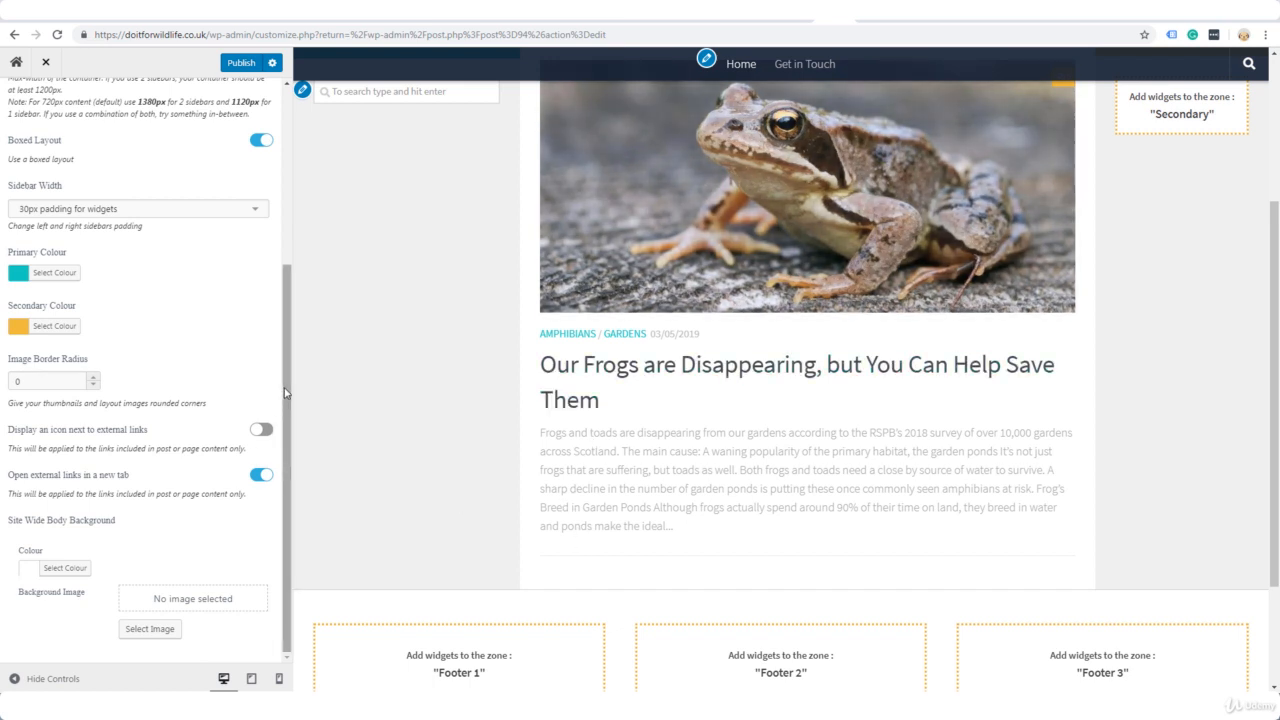
{"action": "left_click_drag", "start_coordinate": [286, 393], "coordinate": [285, 213]}
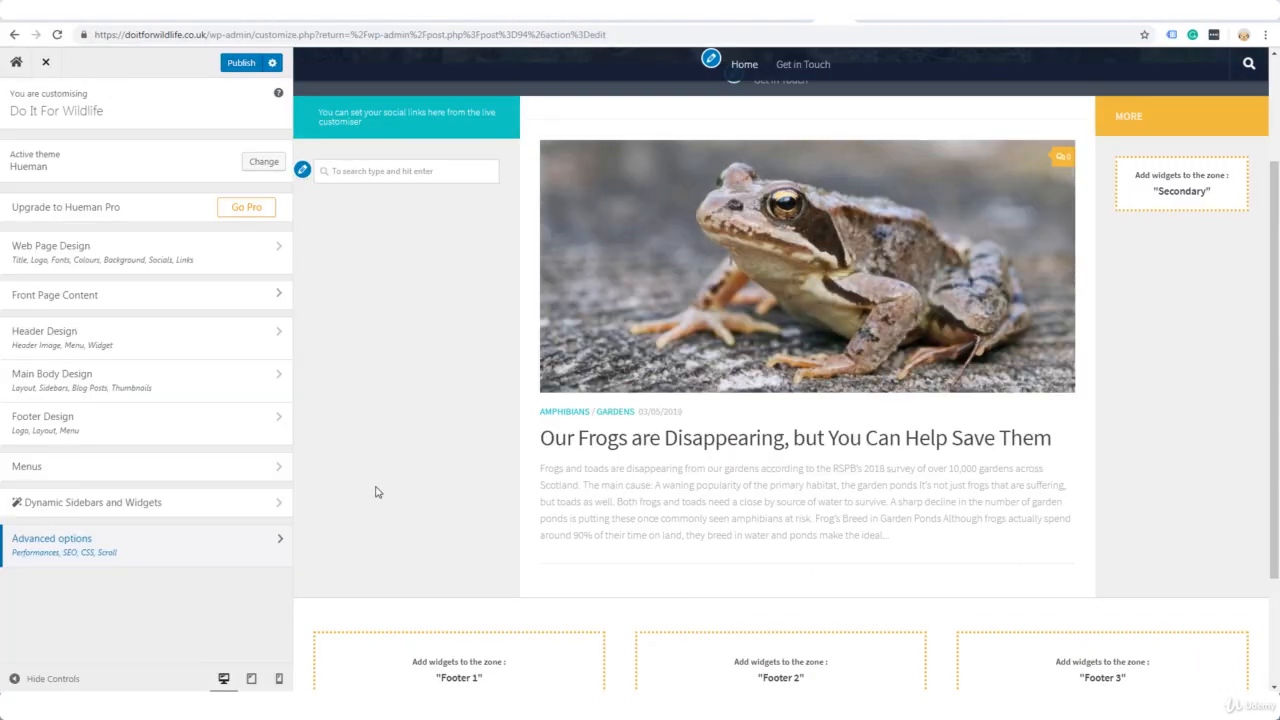
Copy the .entry and * { color: black; } rules from Notepad into the site's Additional CSS below the existing rule.
{"action": "left_click", "coordinate": [166, 559]}
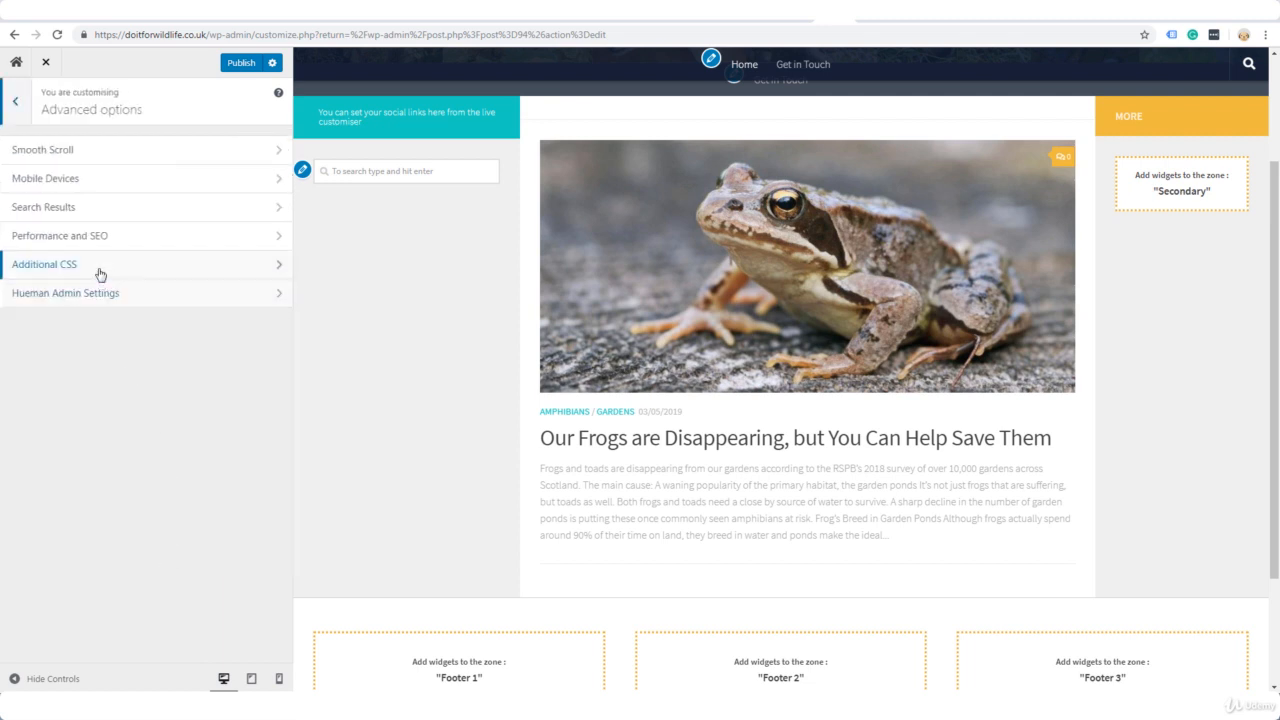
{"action": "left_click", "coordinate": [100, 274]}
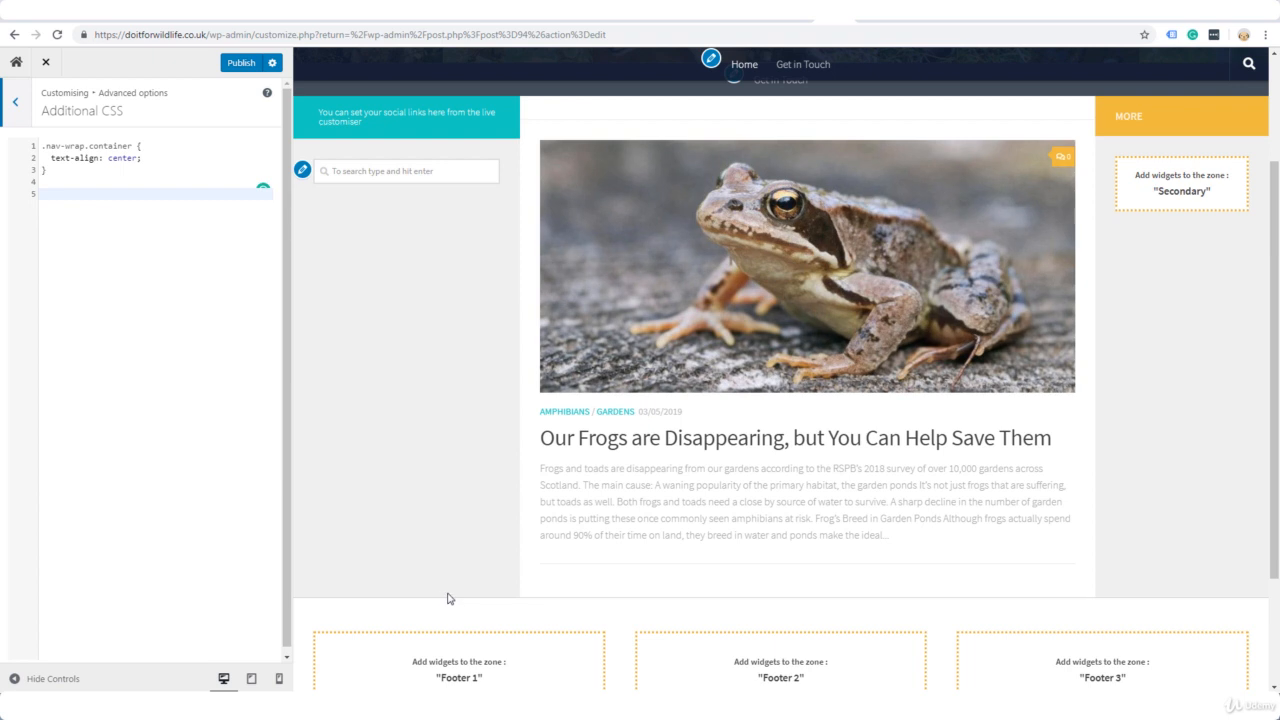
{"action": "left_click", "coordinate": [293, 704]}
{"action": "left_click_drag", "start_coordinate": [356, 342], "coordinate": [583, 363]}
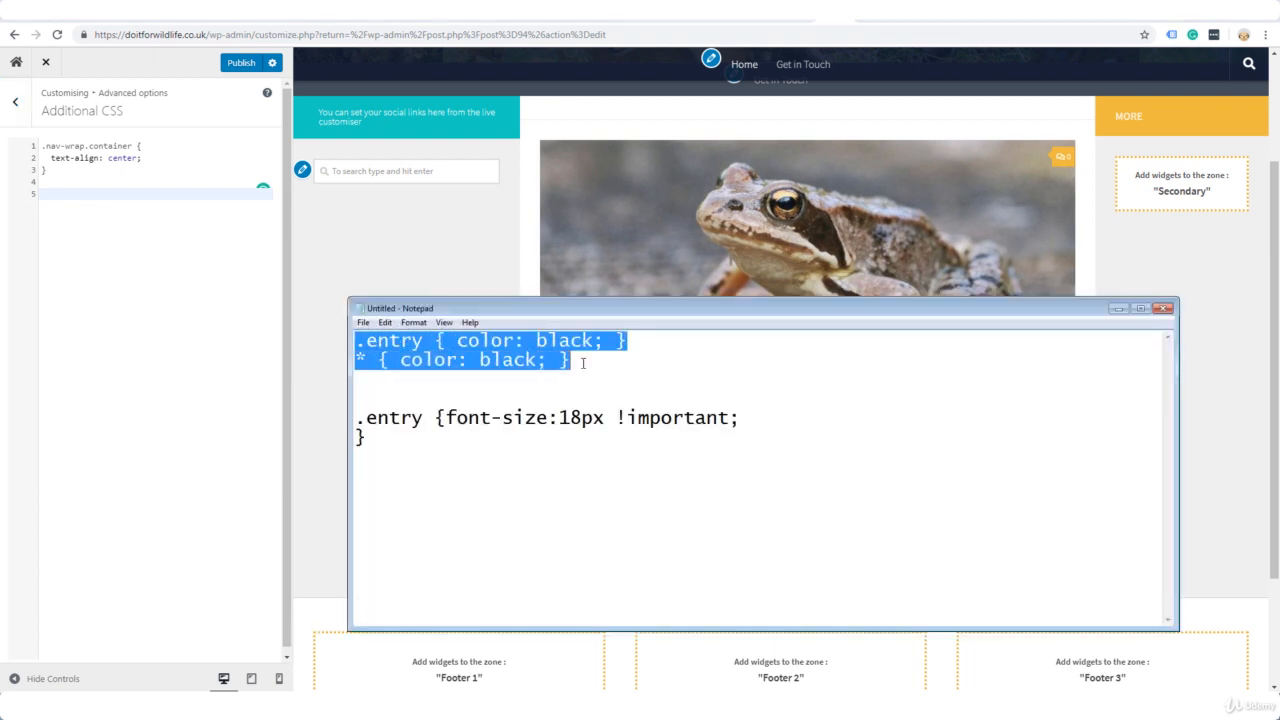
{"action": "key", "text": "ctrl+c"}
{"action": "key", "text": "alt+Tab"}
{"action": "key", "text": "ctrl+v"}
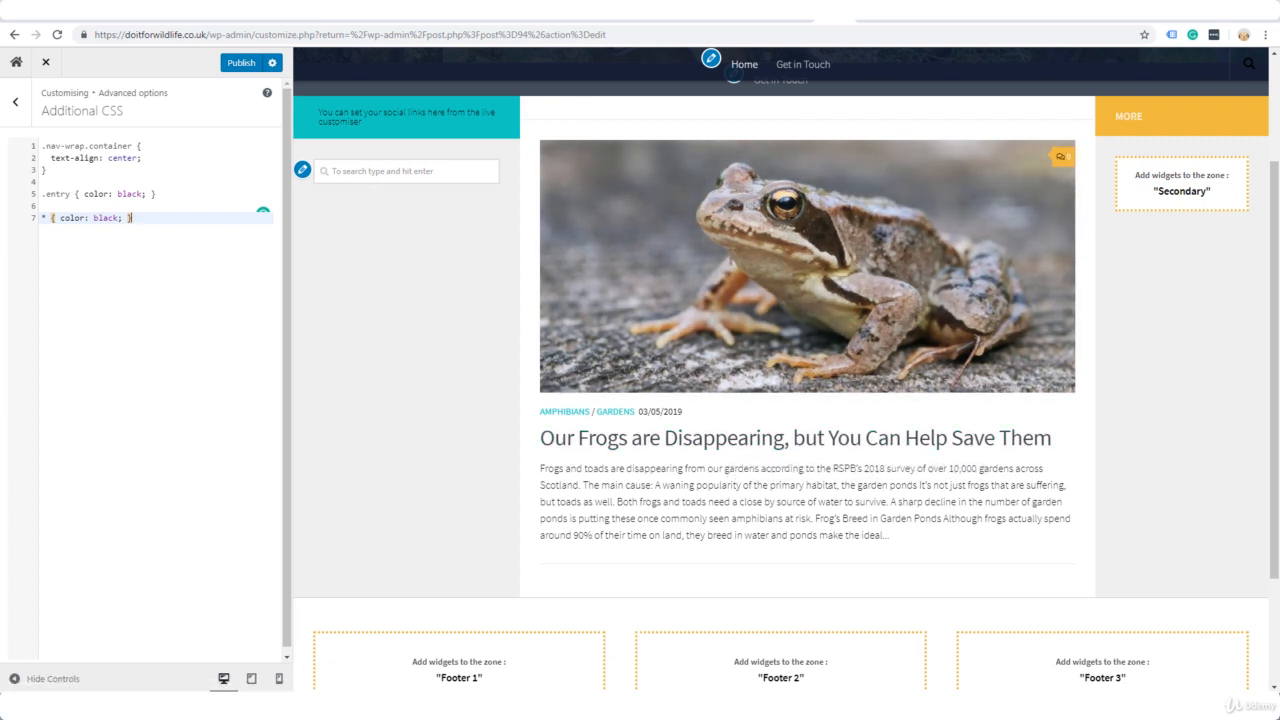
Add the .entry {font-size:18px !important;} rule from Notepad to the end of the Additional CSS and publish the changes.
{"action": "left_click", "coordinate": [305, 704]}
{"action": "left_click", "coordinate": [300, 655]}
{"action": "left_click_drag", "start_coordinate": [357, 418], "coordinate": [370, 440]}
{"action": "key", "text": "ctrl+c"}
{"action": "left_click", "coordinate": [116, 245]}
{"action": "key", "text": "Return"}
{"action": "key", "text": "Return"}
{"action": "key", "text": "ctrl+v"}
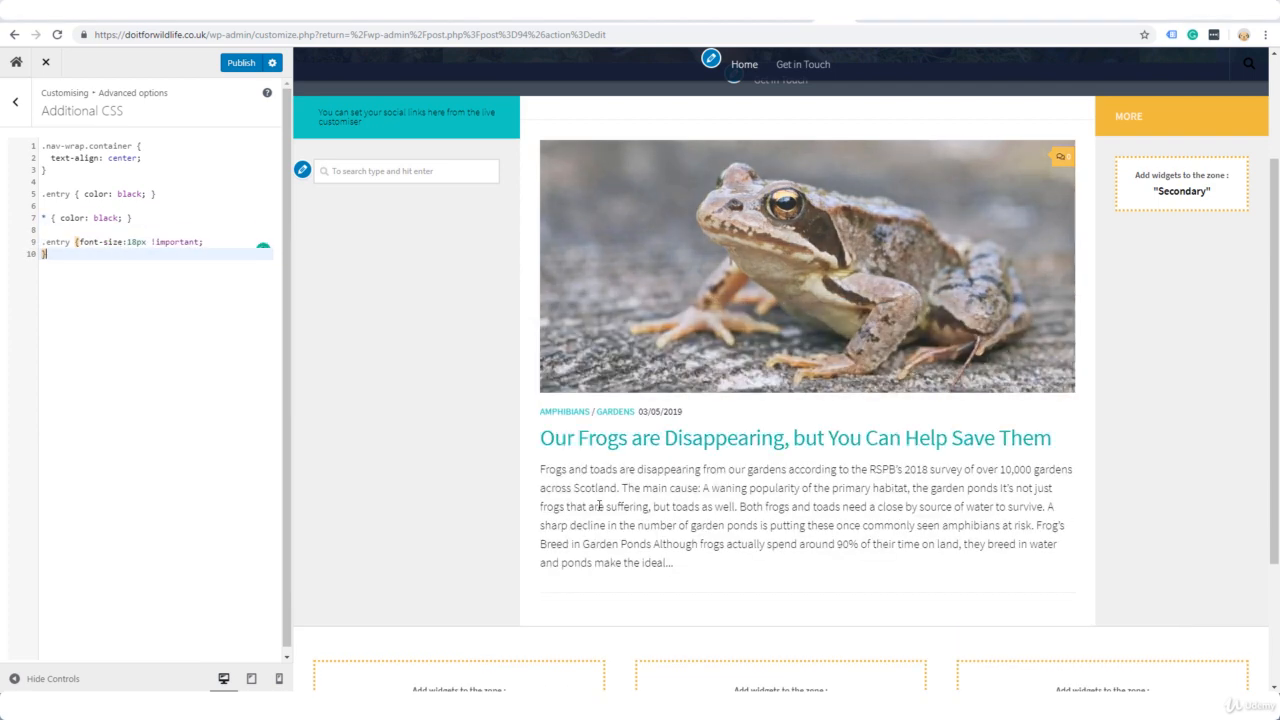
{"action": "key", "text": "ctrl+s"}
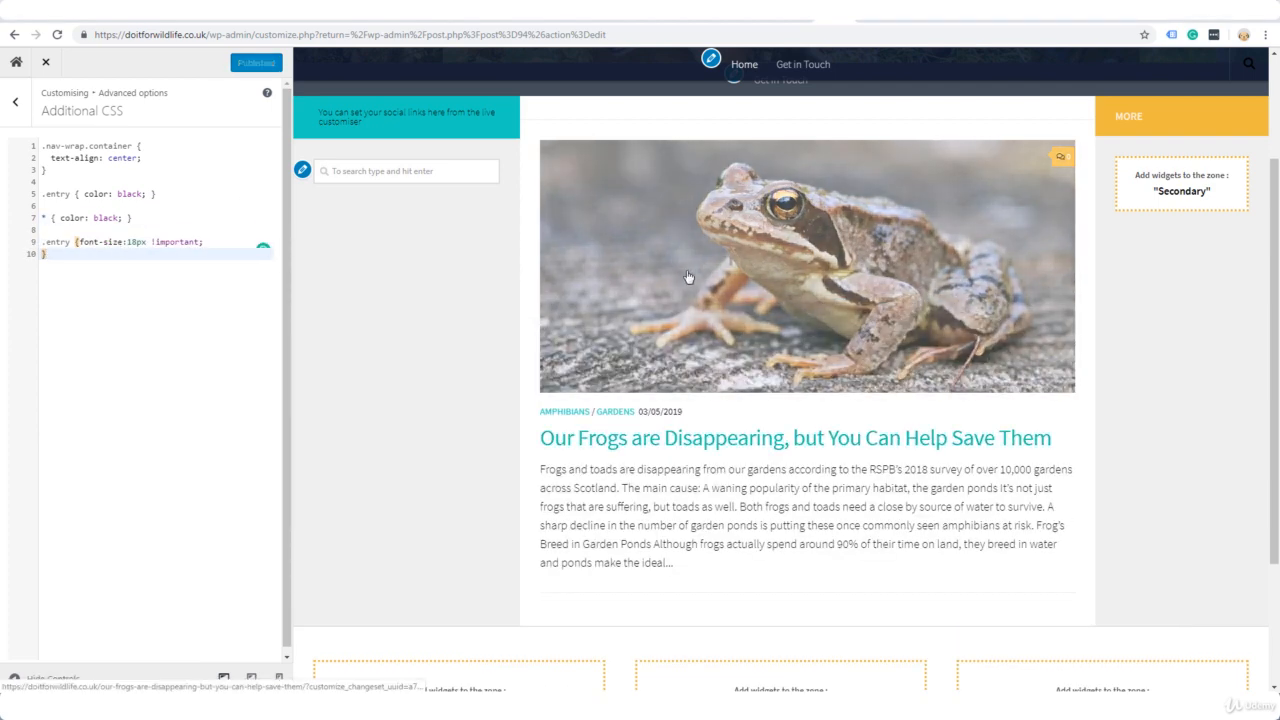
Examine the text colour and size in the preview of the home page and the full frog article.
{"action": "scroll", "coordinate": [688, 276], "scroll_direction": "up", "scroll_amount": 3}
{"action": "scroll", "coordinate": [688, 276], "scroll_direction": "down", "scroll_amount": 5}
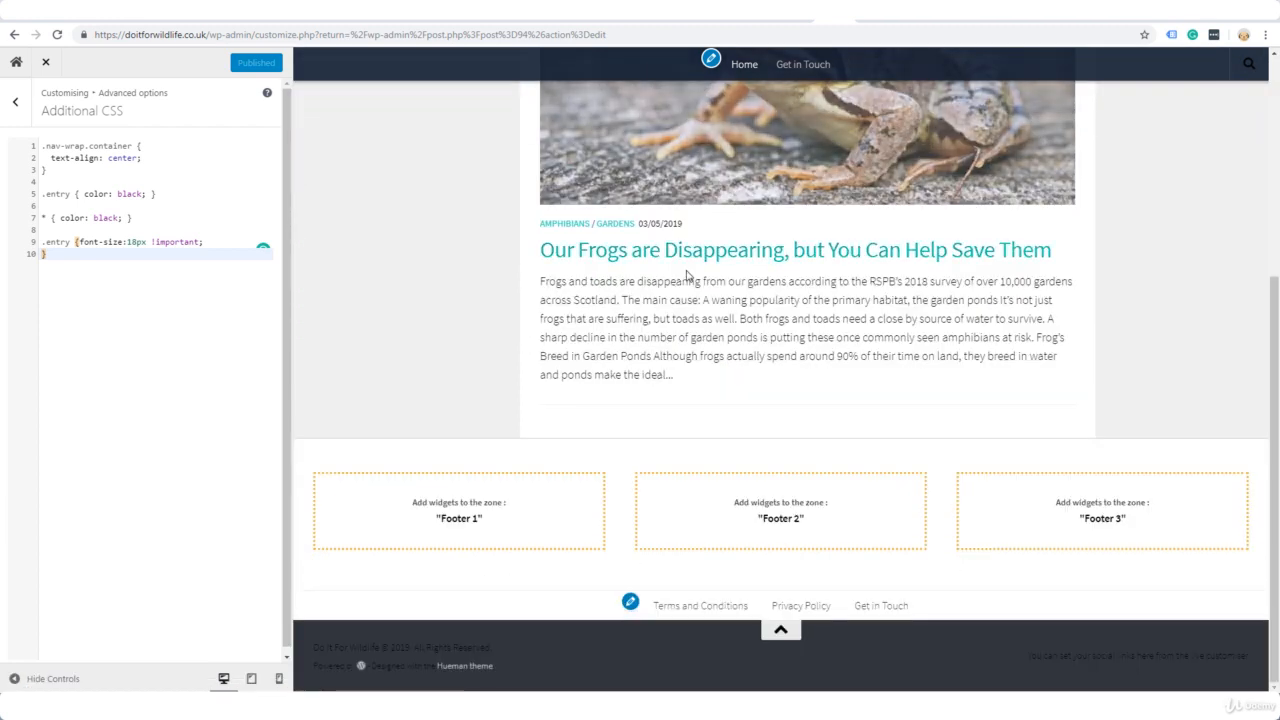
{"action": "scroll", "coordinate": [688, 276], "scroll_direction": "up", "scroll_amount": 3}
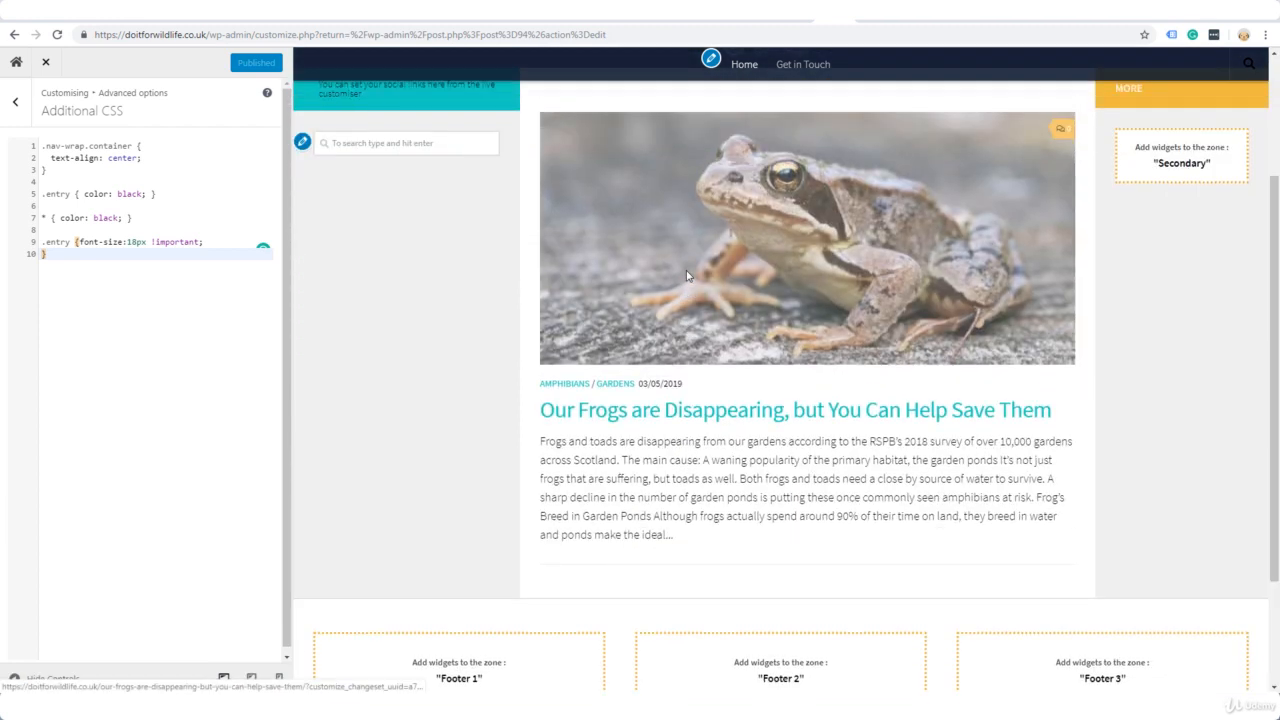
{"action": "left_click", "coordinate": [703, 412]}
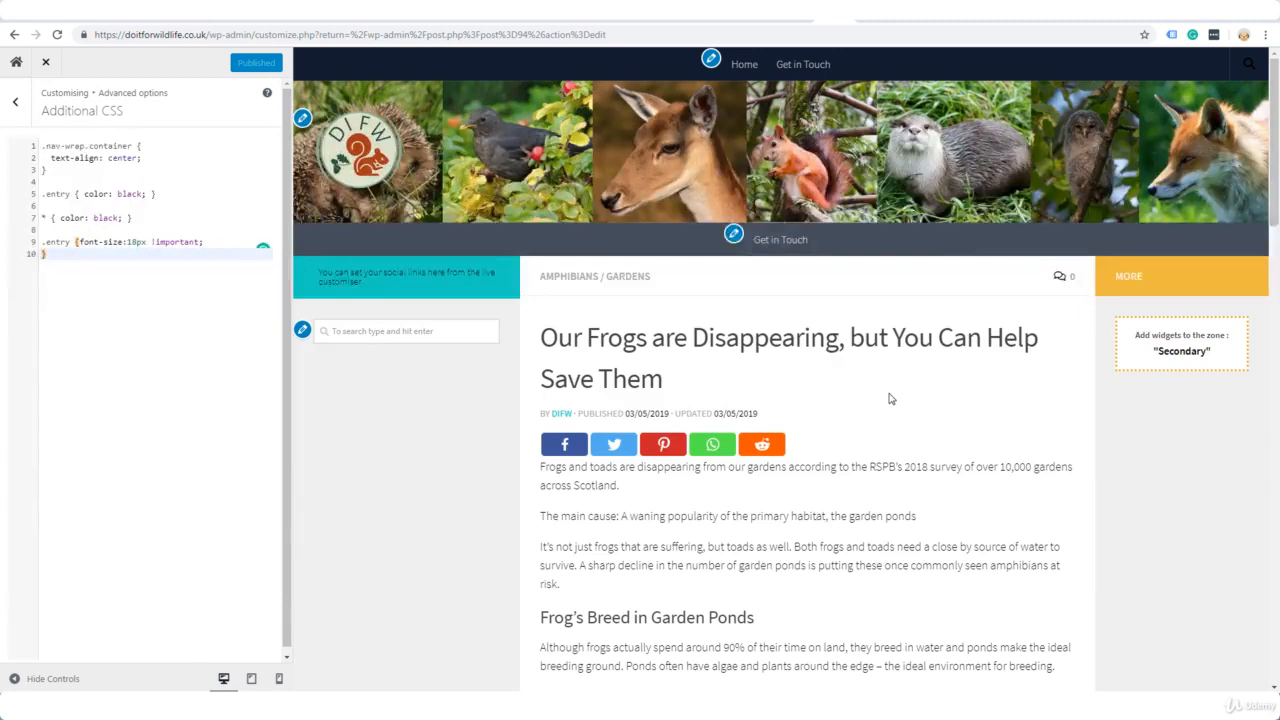
{"action": "scroll", "coordinate": [890, 398], "scroll_direction": "down", "scroll_amount": 2}
{"action": "scroll", "coordinate": [890, 398], "scroll_direction": "down", "scroll_amount": 5}
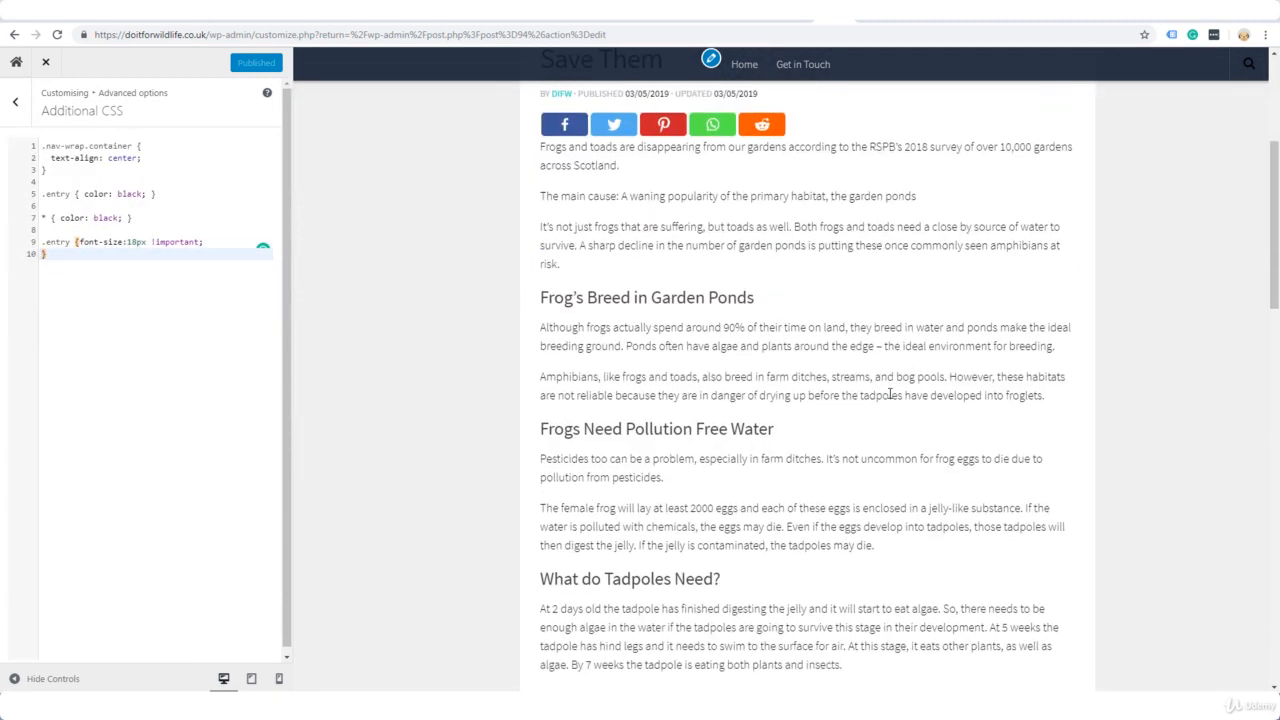
{"action": "scroll", "coordinate": [889, 393], "scroll_direction": "down", "scroll_amount": 3}
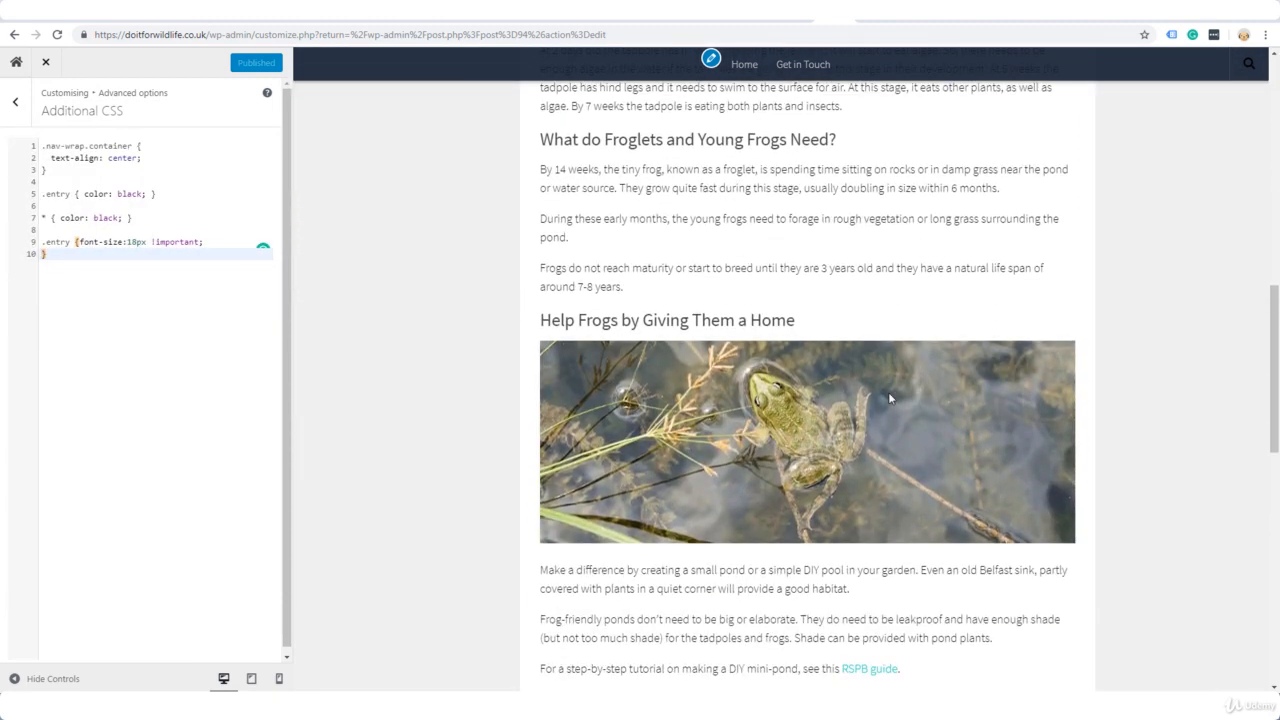
{"action": "scroll", "coordinate": [890, 398], "scroll_direction": "down", "scroll_amount": 1}
{"action": "scroll", "coordinate": [888, 397], "scroll_direction": "down", "scroll_amount": 5}
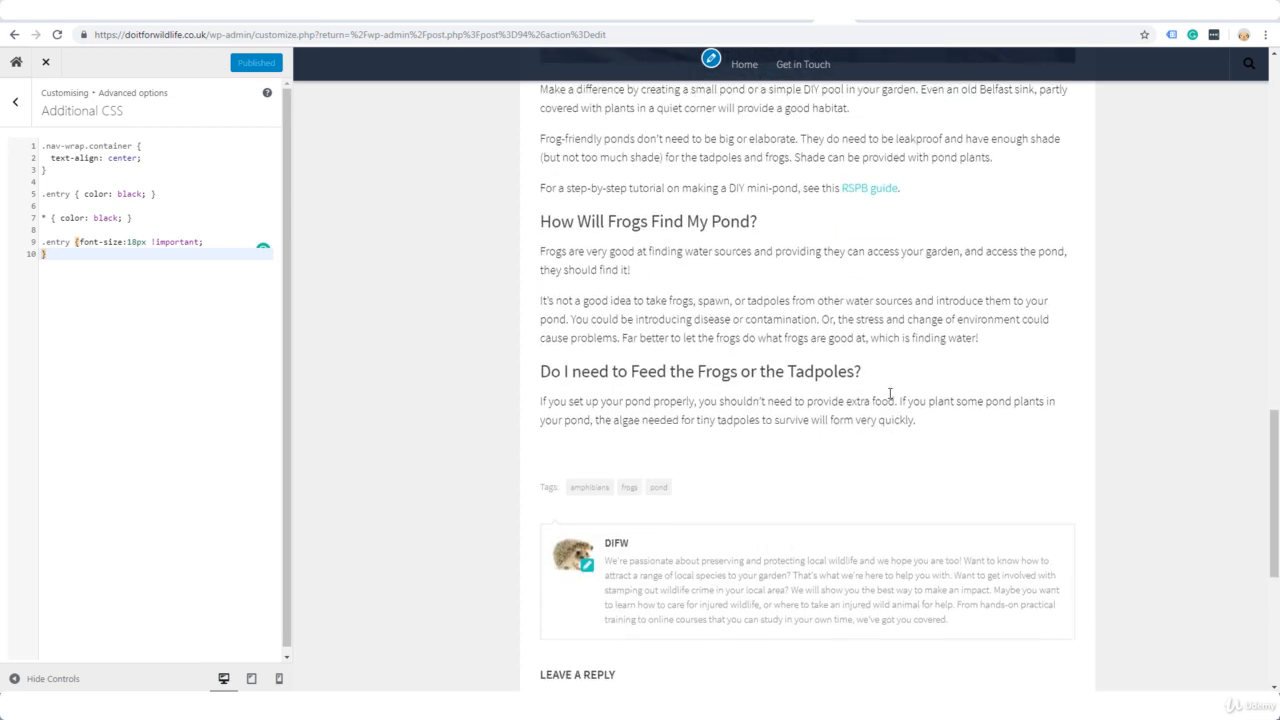
{"action": "scroll", "coordinate": [890, 398], "scroll_direction": "down", "scroll_amount": 2}
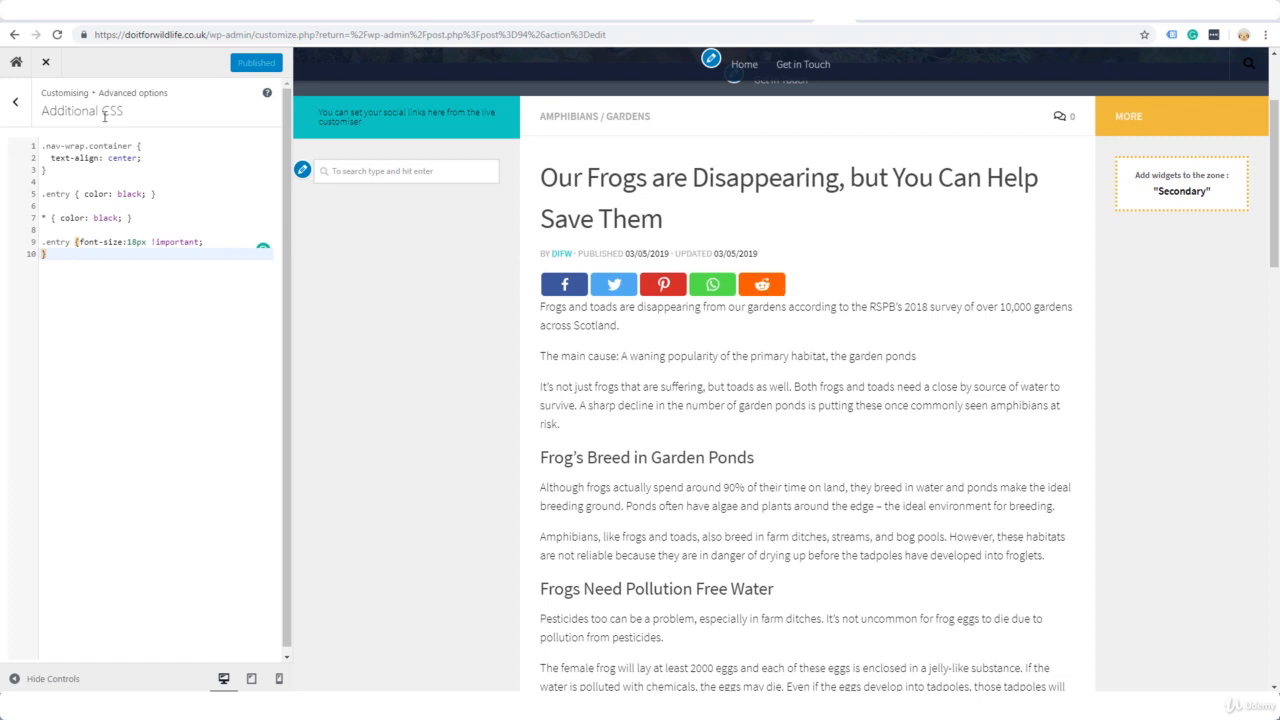
Return to the general design options for font and colours within the web page design settings.
{"action": "left_click", "coordinate": [18, 107]}
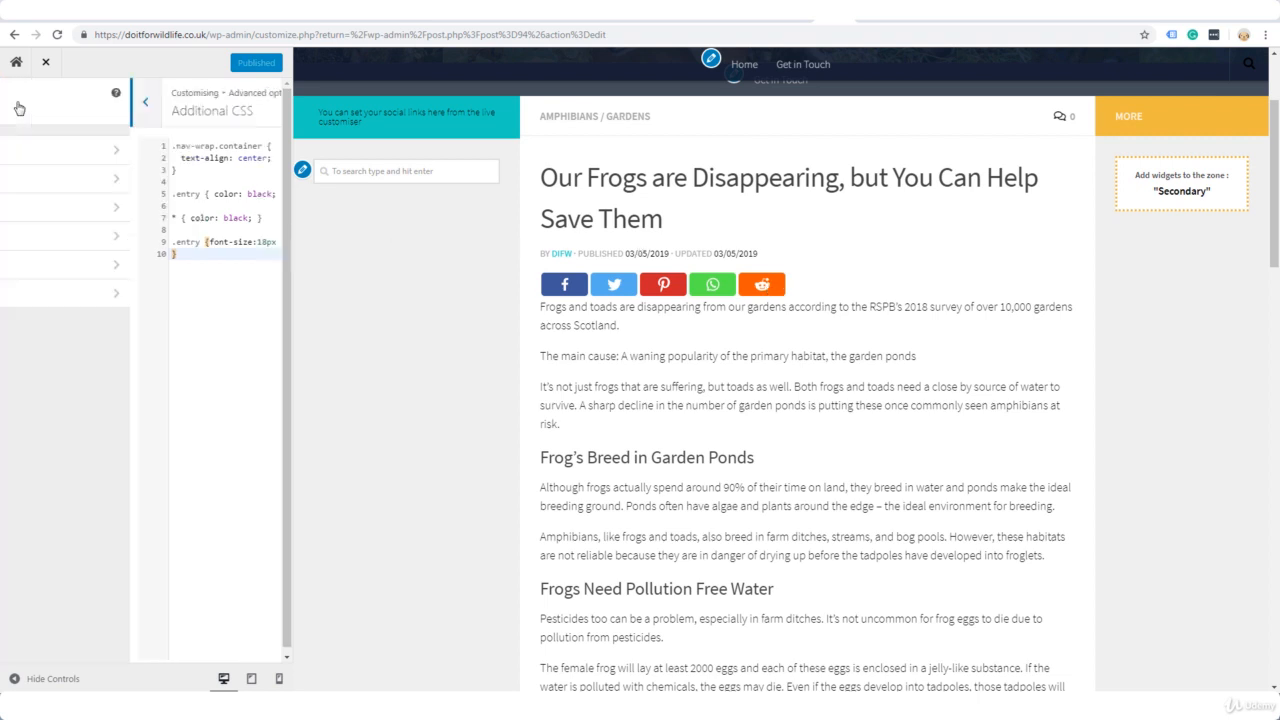
{"action": "left_click", "coordinate": [16, 107]}
{"action": "left_click", "coordinate": [200, 243]}
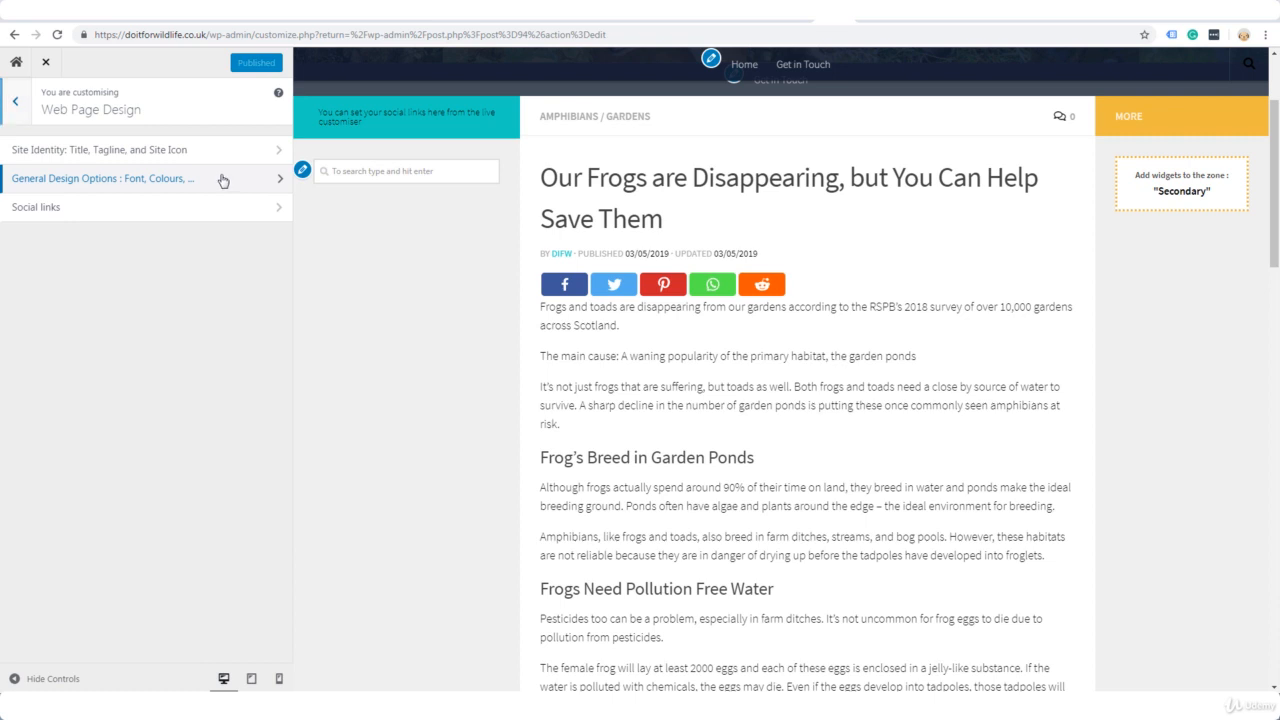
{"action": "left_click", "coordinate": [222, 180]}
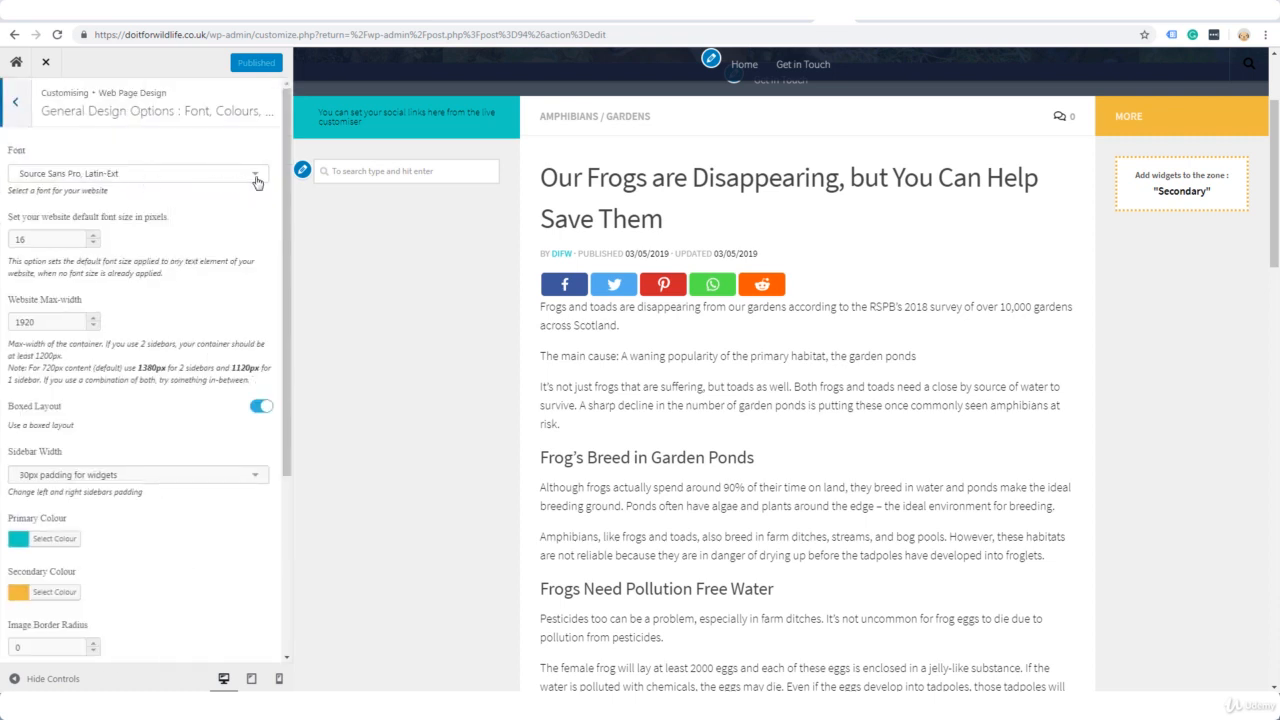
Try Droid Serif, Latin as the website font and check it on the home page preview.
{"action": "left_click", "coordinate": [257, 179]}
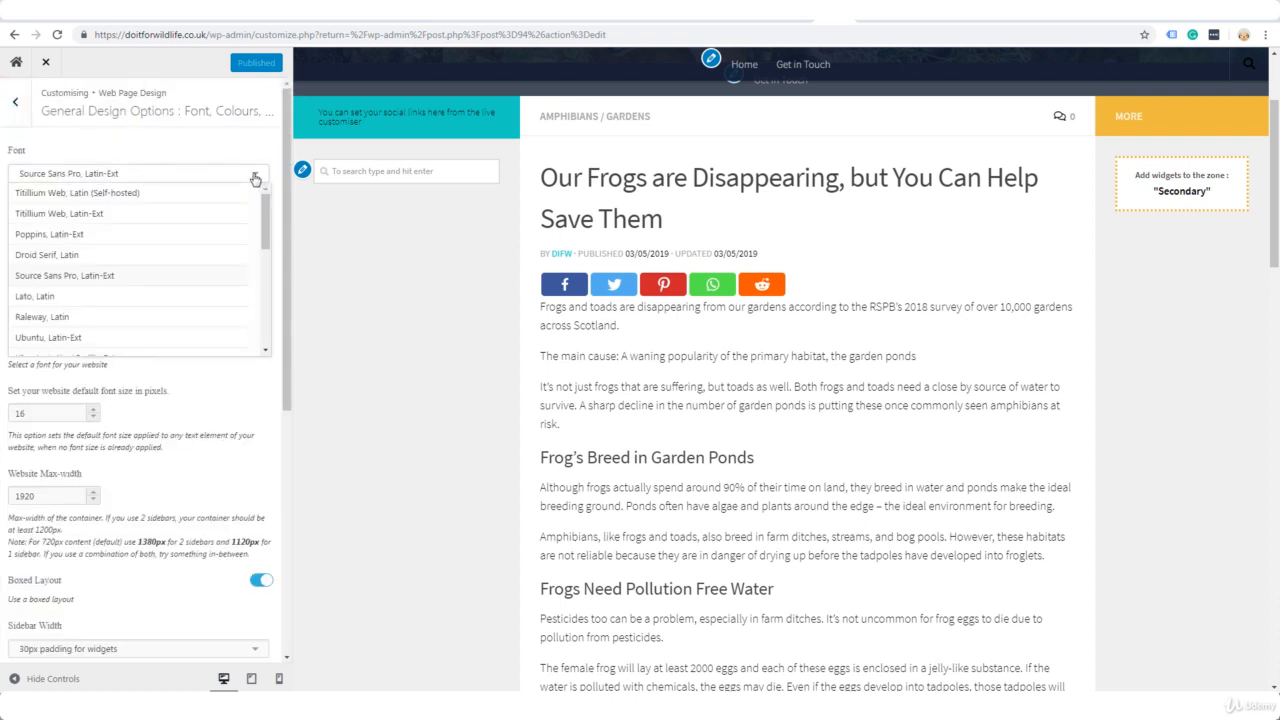
{"action": "left_click", "coordinate": [46, 254]}
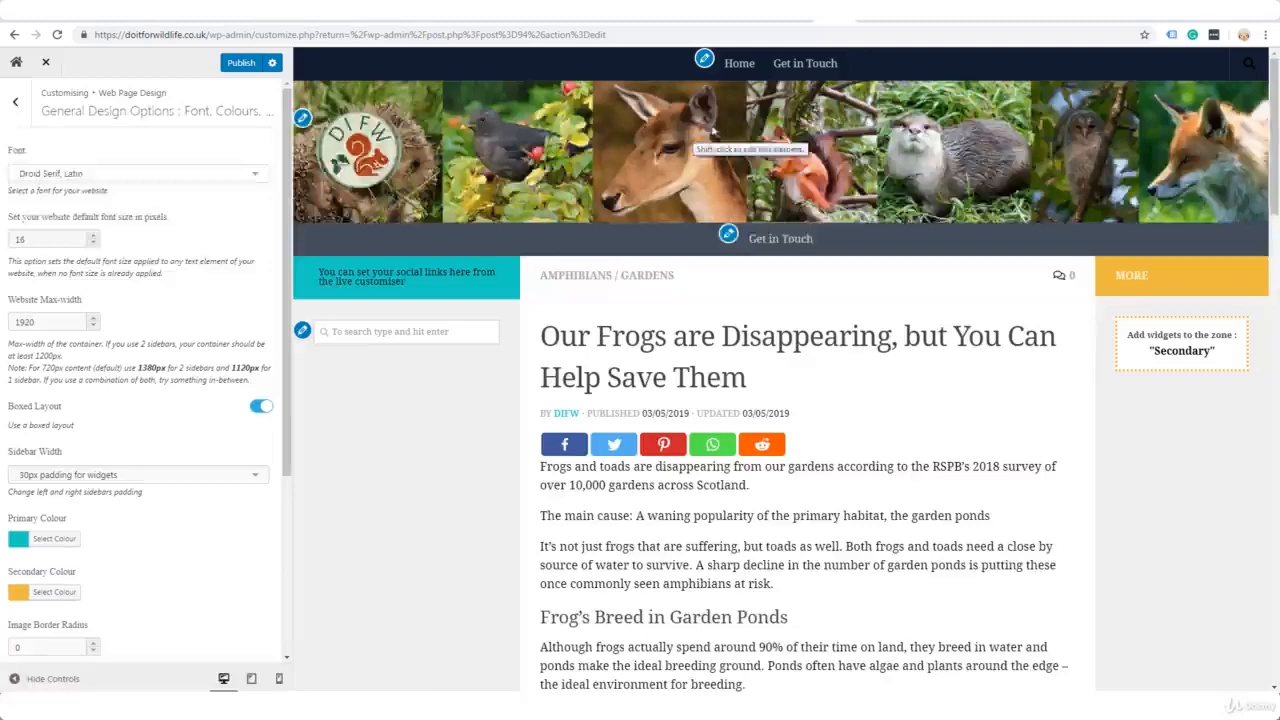
{"action": "left_click", "coordinate": [737, 65]}
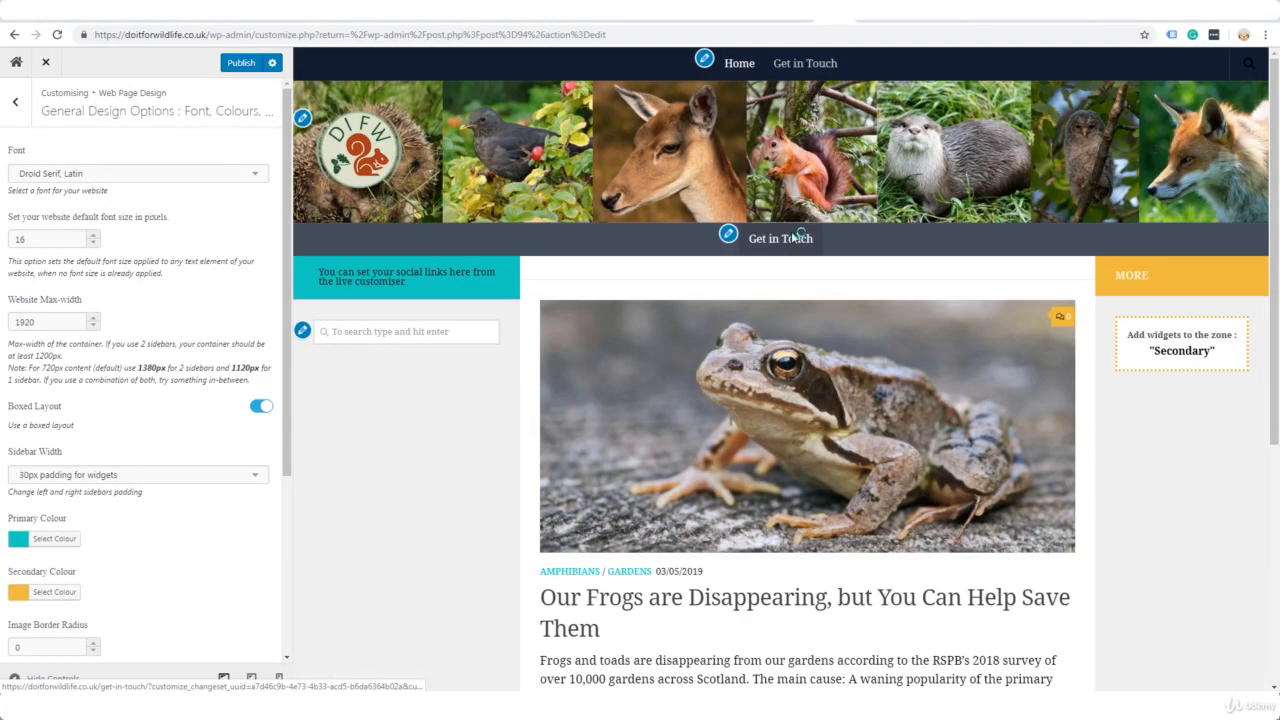
{"action": "scroll", "coordinate": [792, 238], "scroll_direction": "down", "scroll_amount": 1}
{"action": "scroll", "coordinate": [792, 238], "scroll_direction": "down", "scroll_amount": 3}
Set the website font to Ubuntu, Latin-Ext and check the home page preview.
{"action": "left_click", "coordinate": [253, 173]}
{"action": "left_click", "coordinate": [60, 229]}
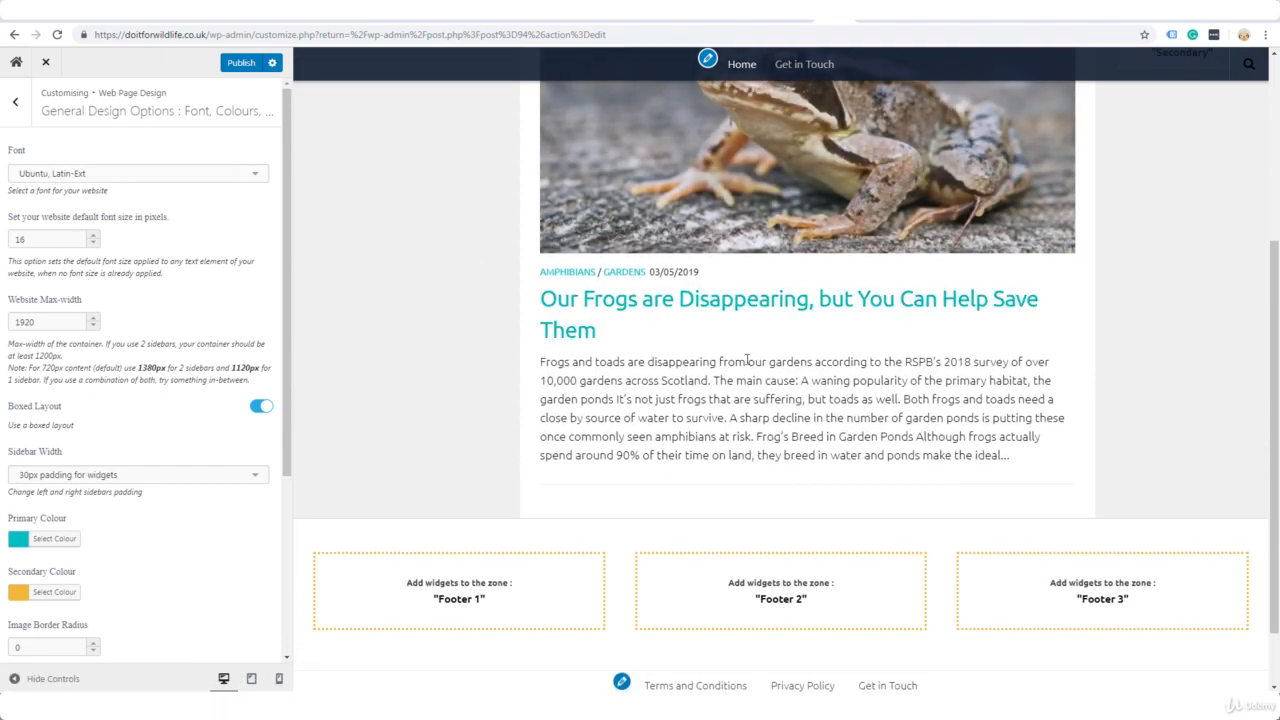
{"action": "scroll", "coordinate": [743, 362], "scroll_direction": "down", "scroll_amount": 1}
{"action": "scroll", "coordinate": [743, 362], "scroll_direction": "down", "scroll_amount": 1}
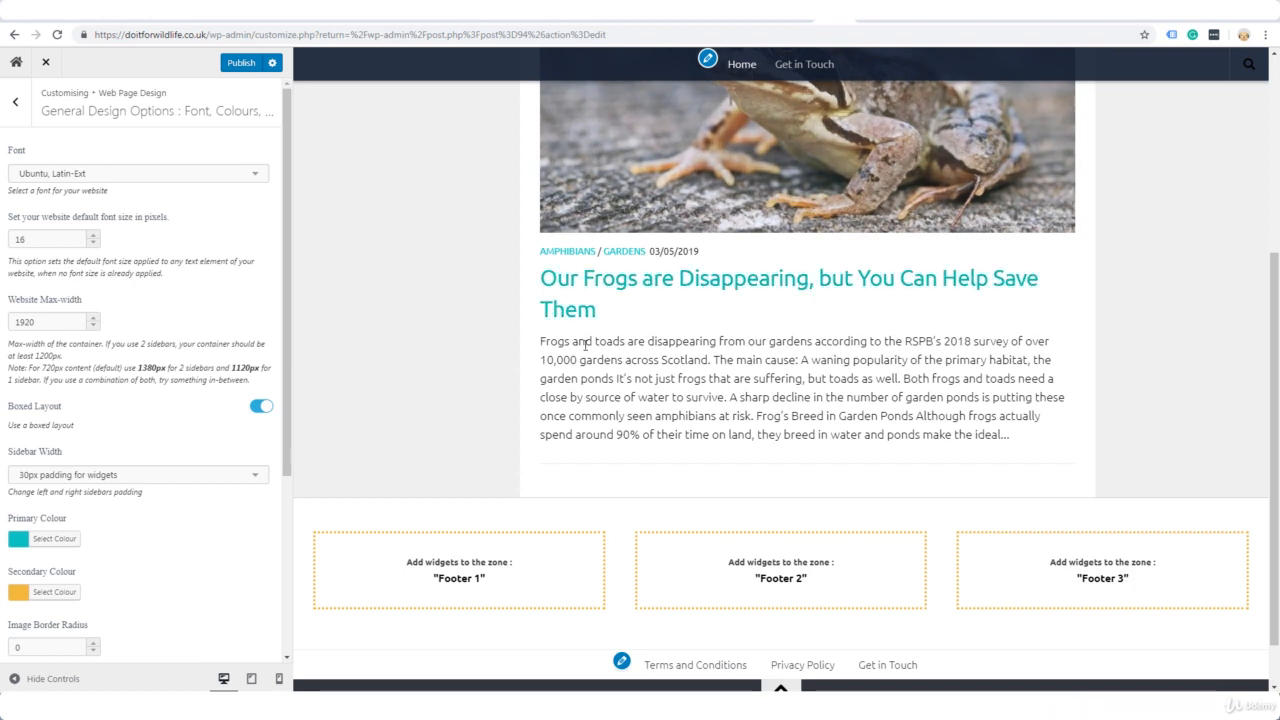
{"action": "scroll", "coordinate": [671, 357], "scroll_direction": "up", "scroll_amount": 3}
{"action": "scroll", "coordinate": [672, 358], "scroll_direction": "down", "scroll_amount": 2}
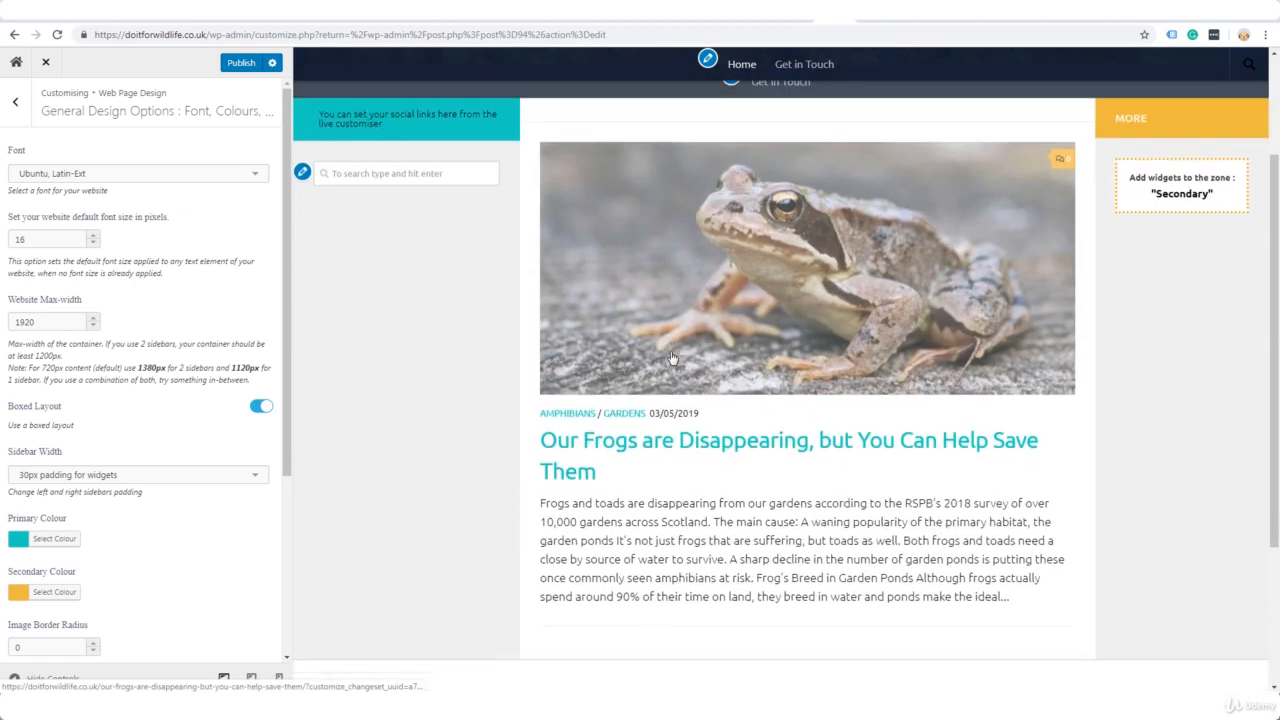
{"action": "scroll", "coordinate": [672, 358], "scroll_direction": "up", "scroll_amount": 2}
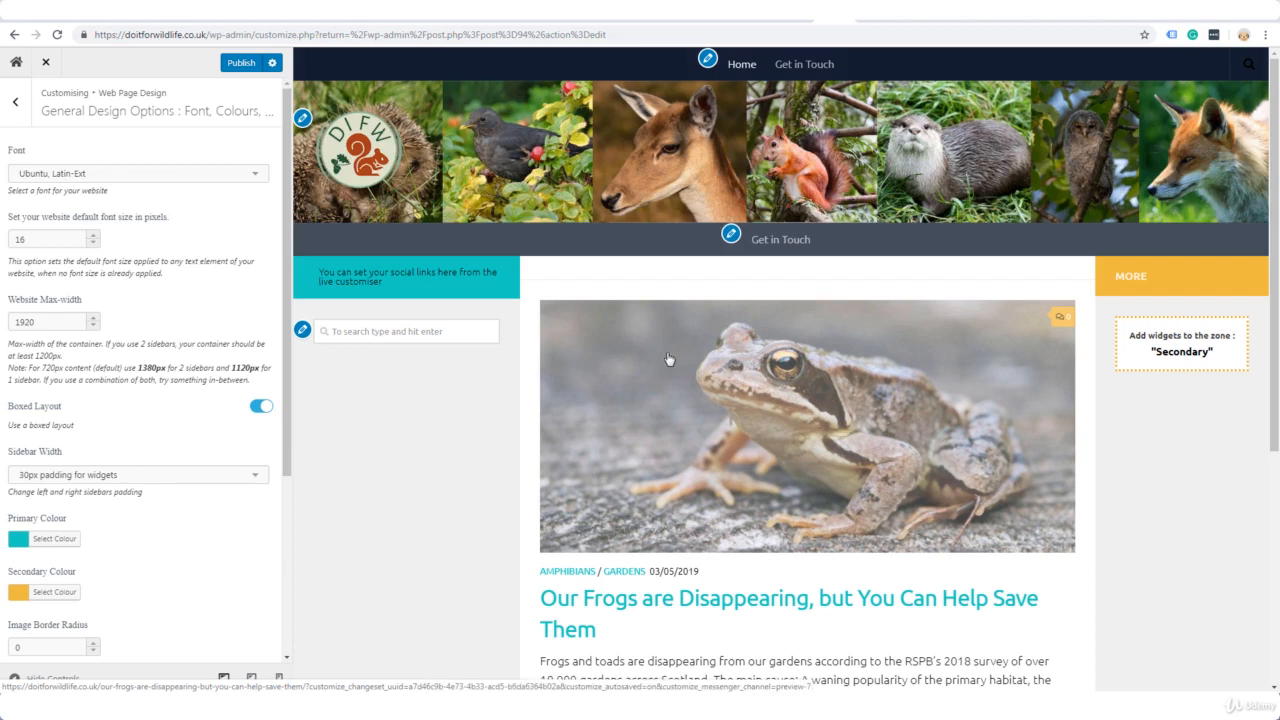
Open the full frog article in the preview and examine how its headings, share buttons and body text look in the new font.
{"action": "scroll", "coordinate": [693, 355], "scroll_direction": "down", "scroll_amount": 2}
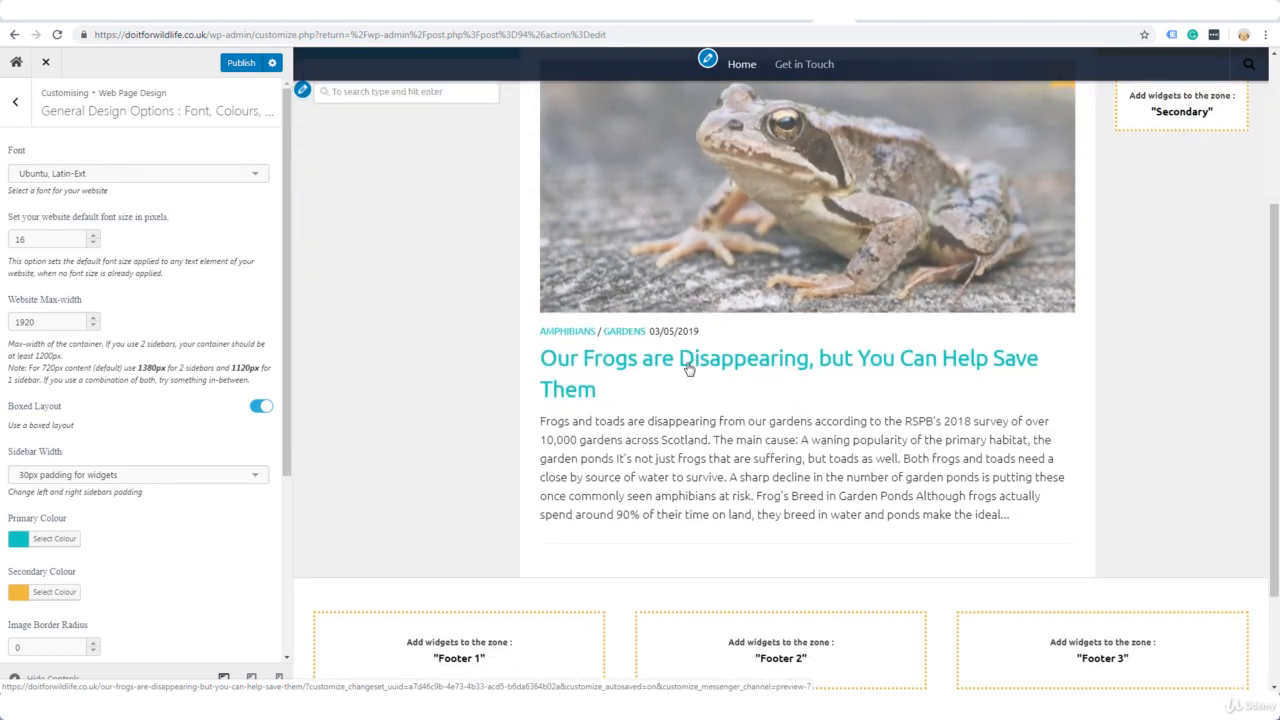
{"action": "left_click", "coordinate": [688, 368]}
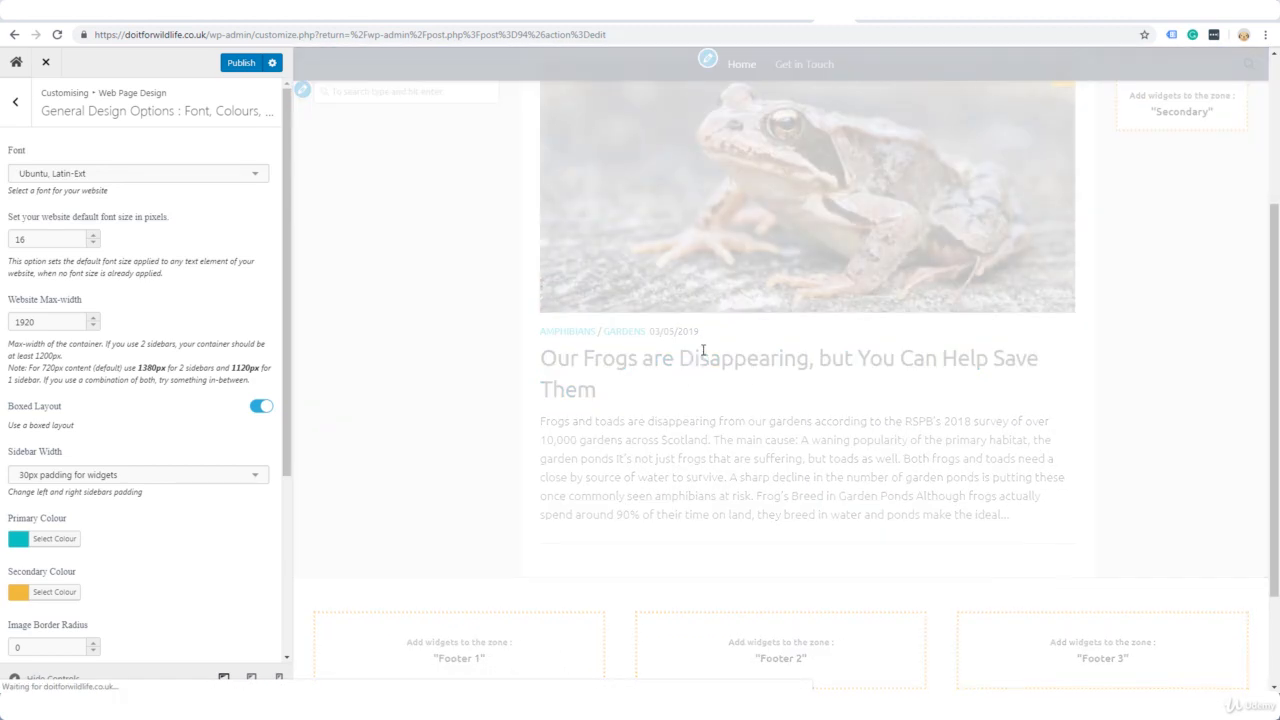
{"action": "scroll", "coordinate": [882, 368], "scroll_direction": "down", "scroll_amount": 3}
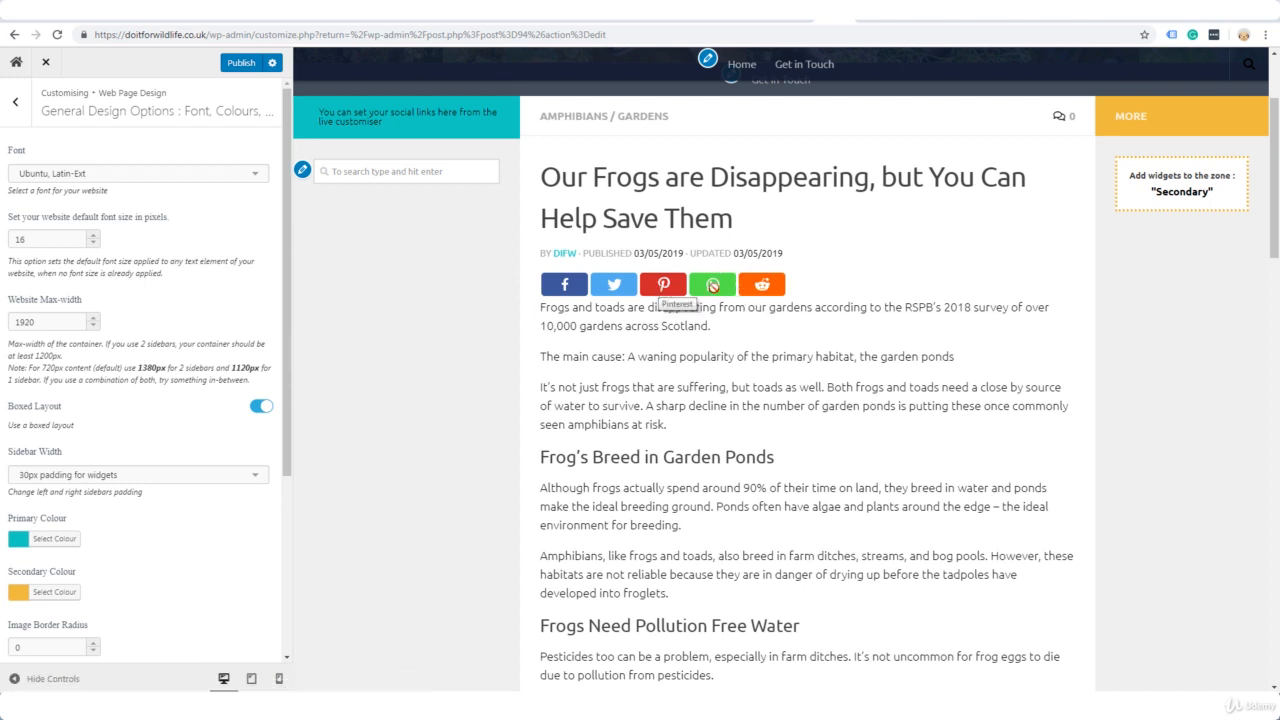
{"action": "scroll", "coordinate": [800, 308], "scroll_direction": "down", "scroll_amount": 3}
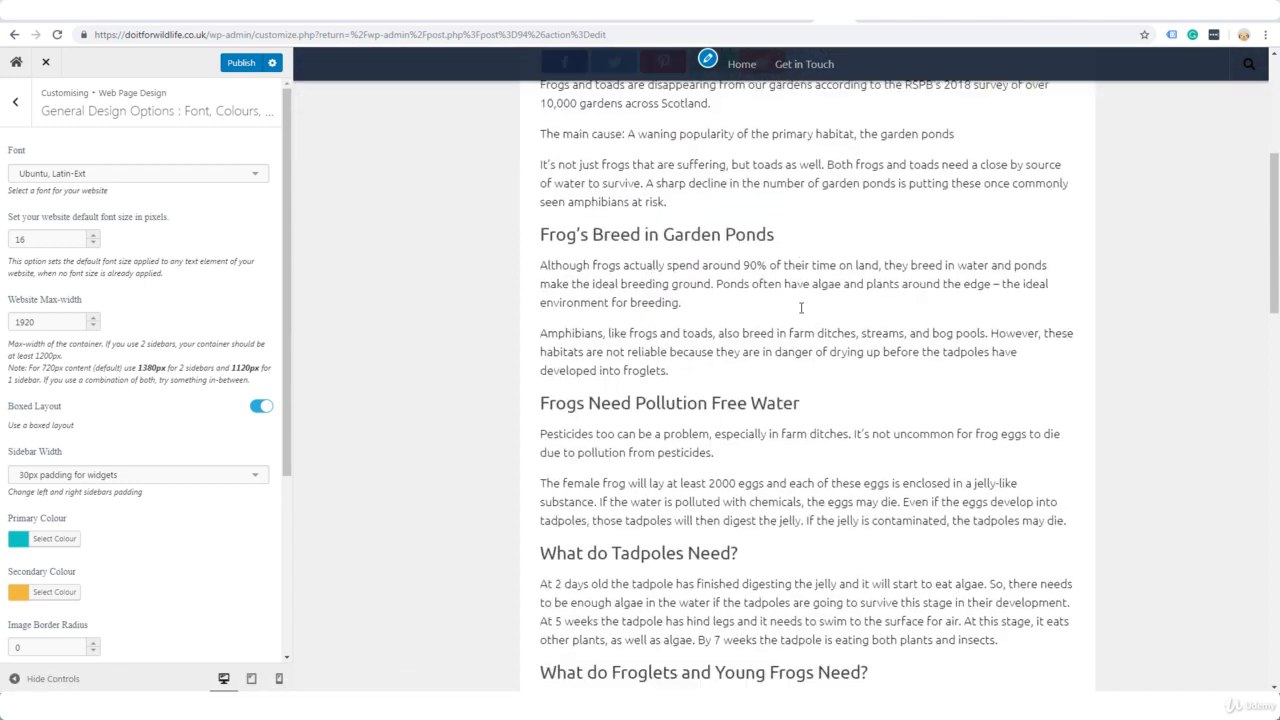
{"action": "scroll", "coordinate": [797, 303], "scroll_direction": "up", "scroll_amount": 3}
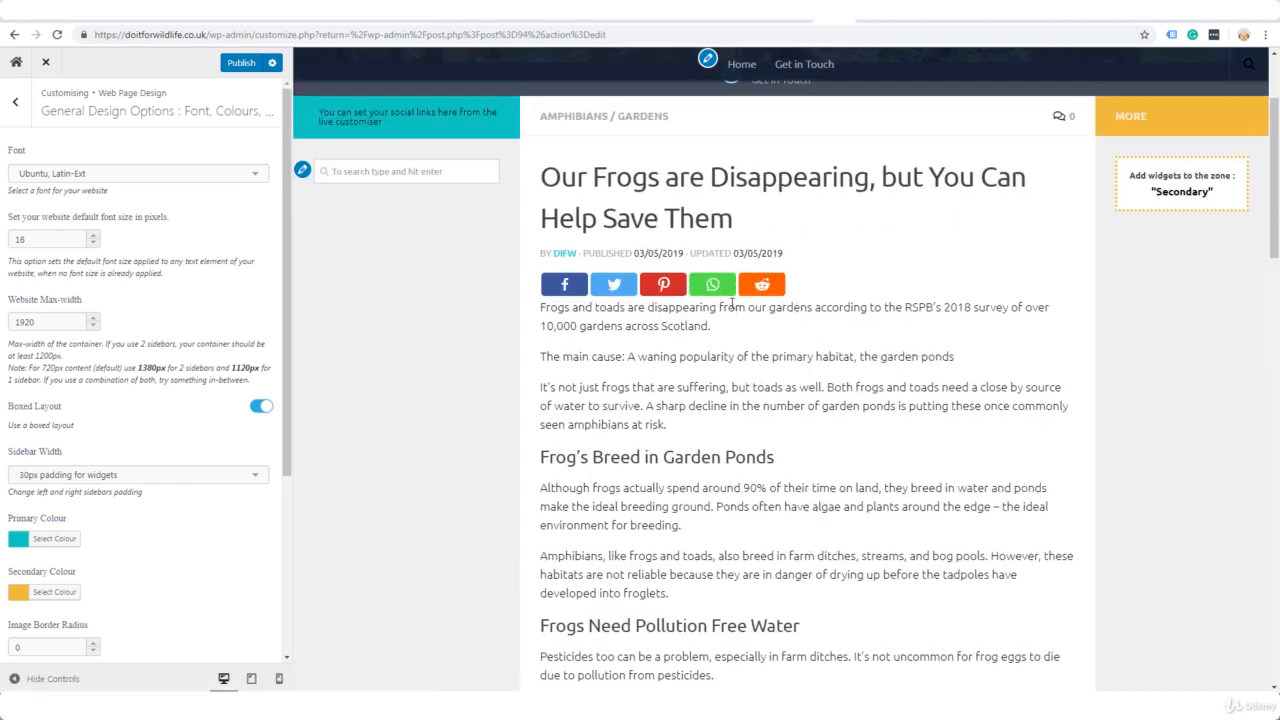
{"action": "scroll", "coordinate": [733, 303], "scroll_direction": "down", "scroll_amount": 1}
{"action": "scroll", "coordinate": [731, 303], "scroll_direction": "down", "scroll_amount": 1}
{"action": "scroll", "coordinate": [732, 303], "scroll_direction": "down", "scroll_amount": 2}
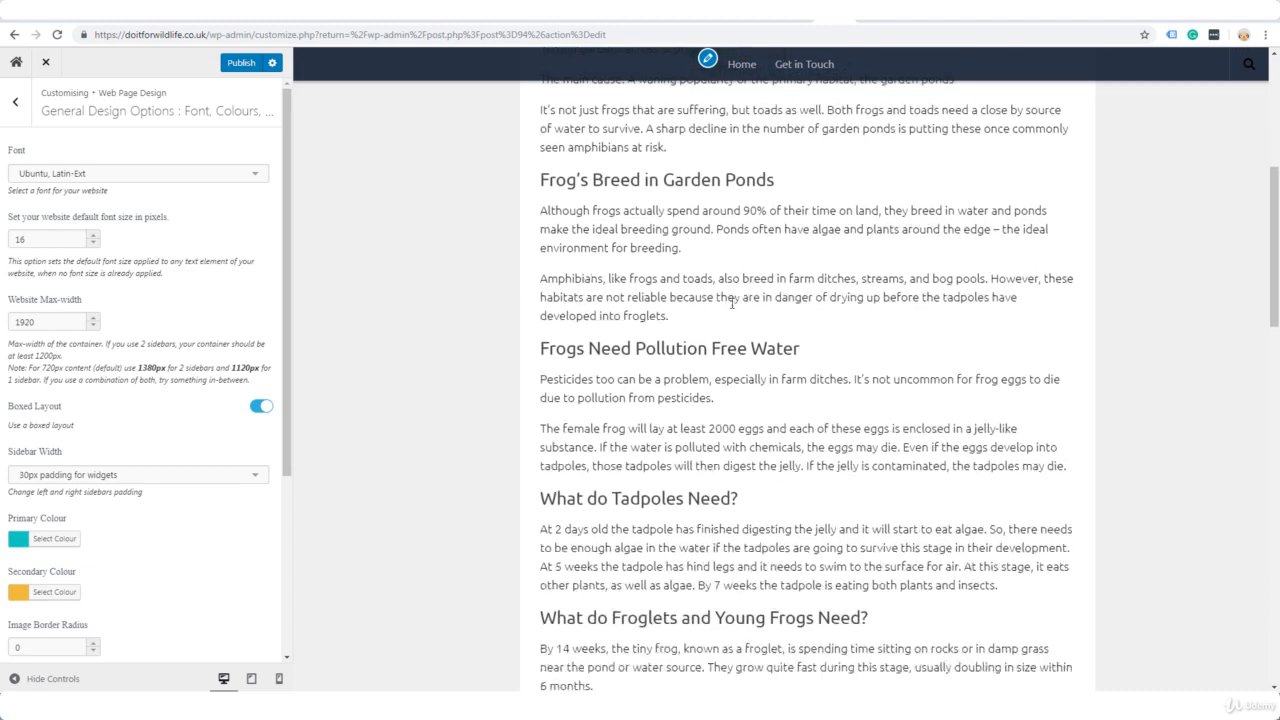
{"action": "scroll", "coordinate": [733, 303], "scroll_direction": "down", "scroll_amount": 7}
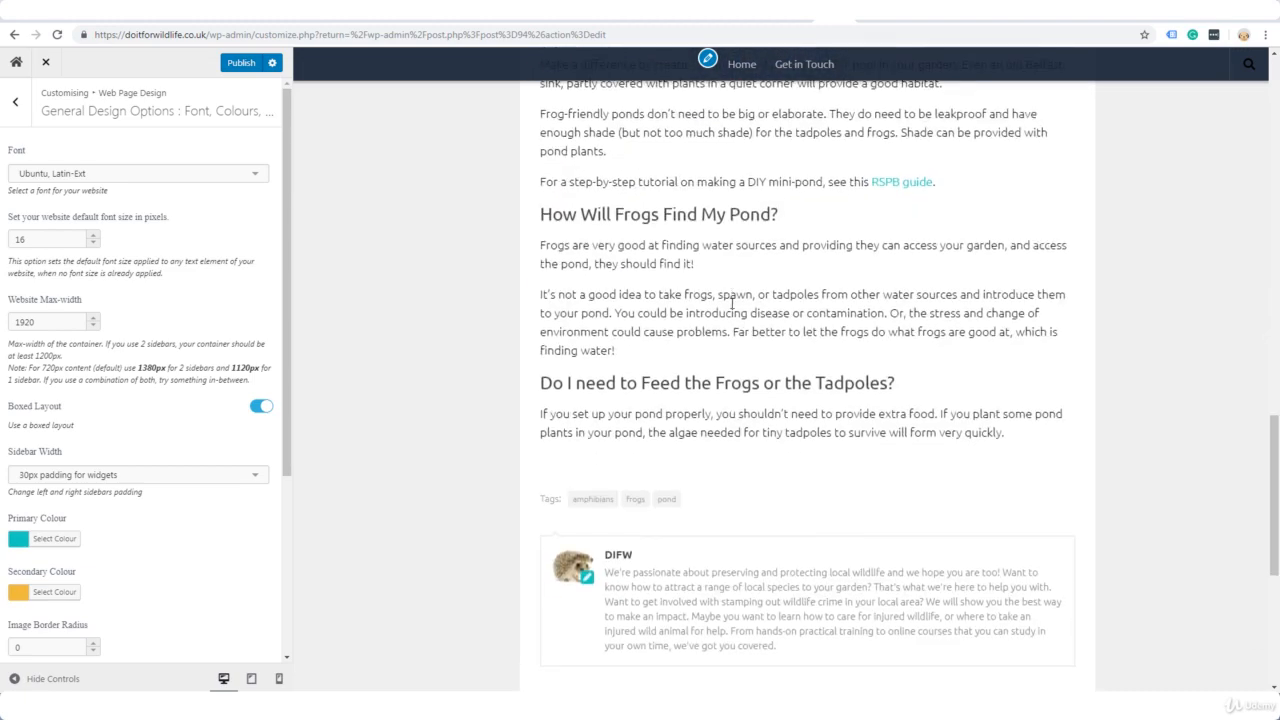
{"action": "scroll", "coordinate": [733, 303], "scroll_direction": "up", "scroll_amount": 15}
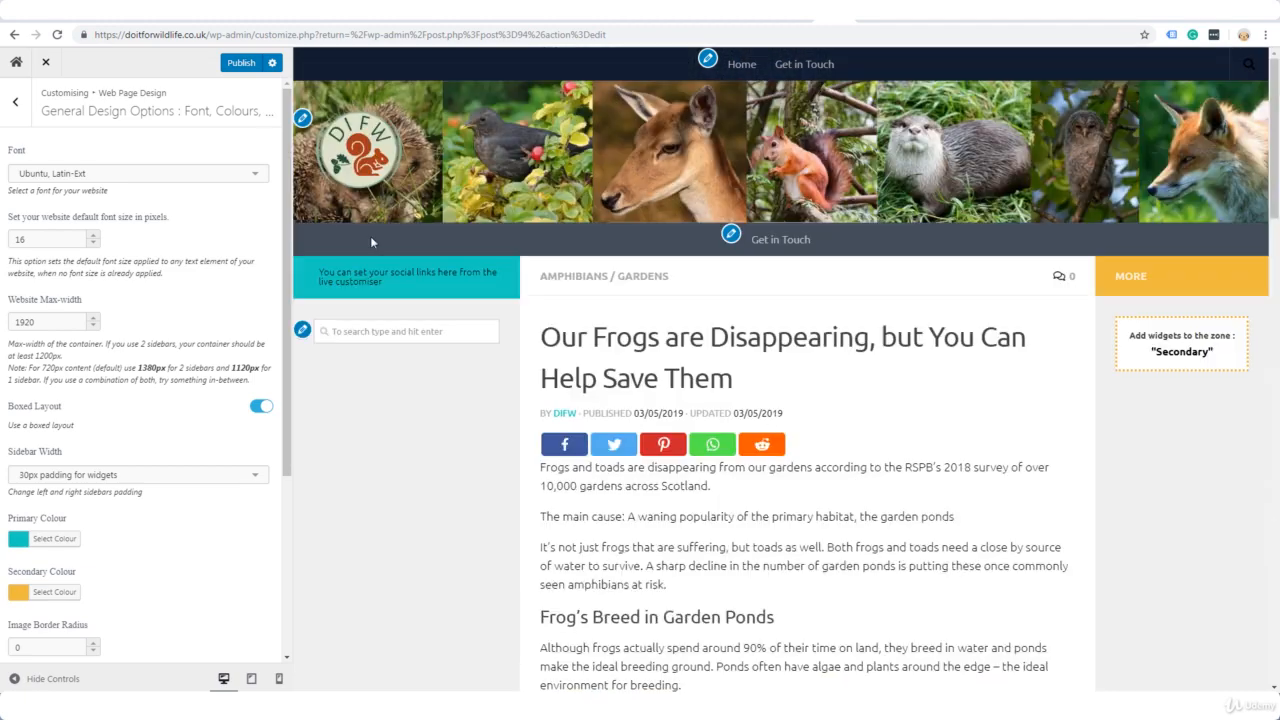
Publish the design changes and close the theme customiser.
{"action": "left_click", "coordinate": [240, 64]}
{"action": "left_click", "coordinate": [46, 66]}
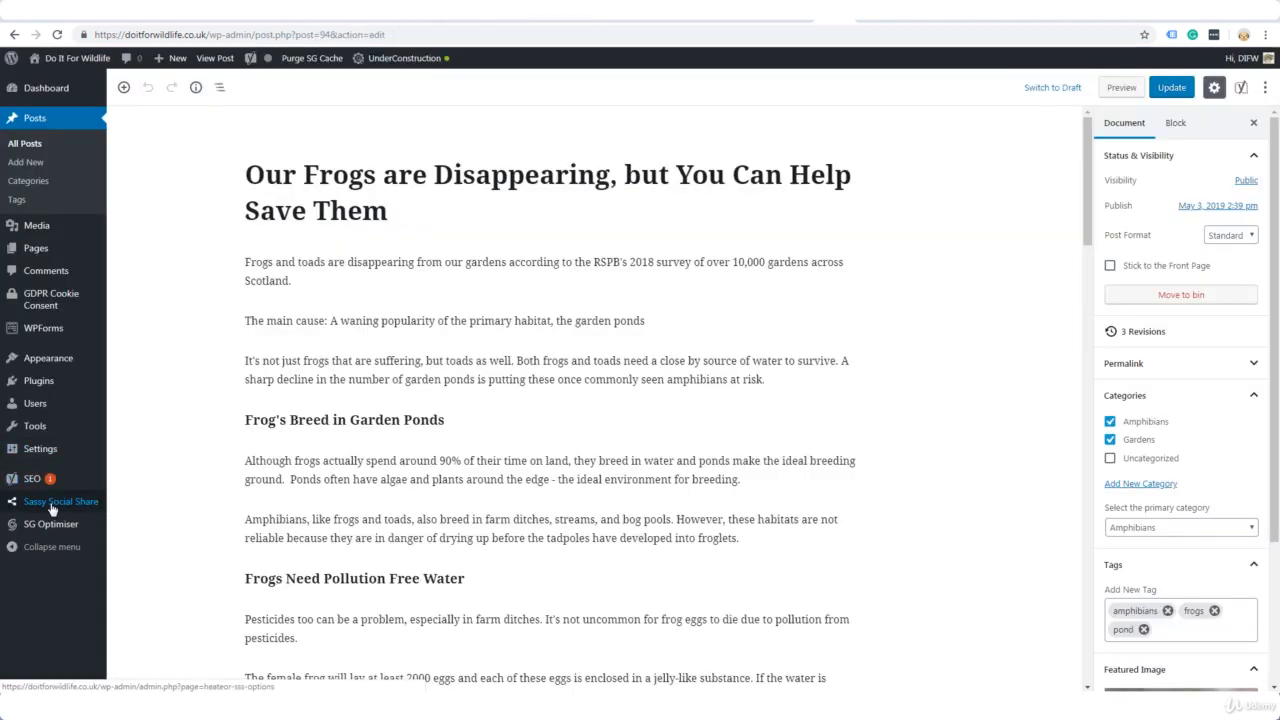
Open the Sassy Social Share plugin settings and go to the Custom CSS field in its miscellaneous options.
{"action": "left_click", "coordinate": [53, 510]}
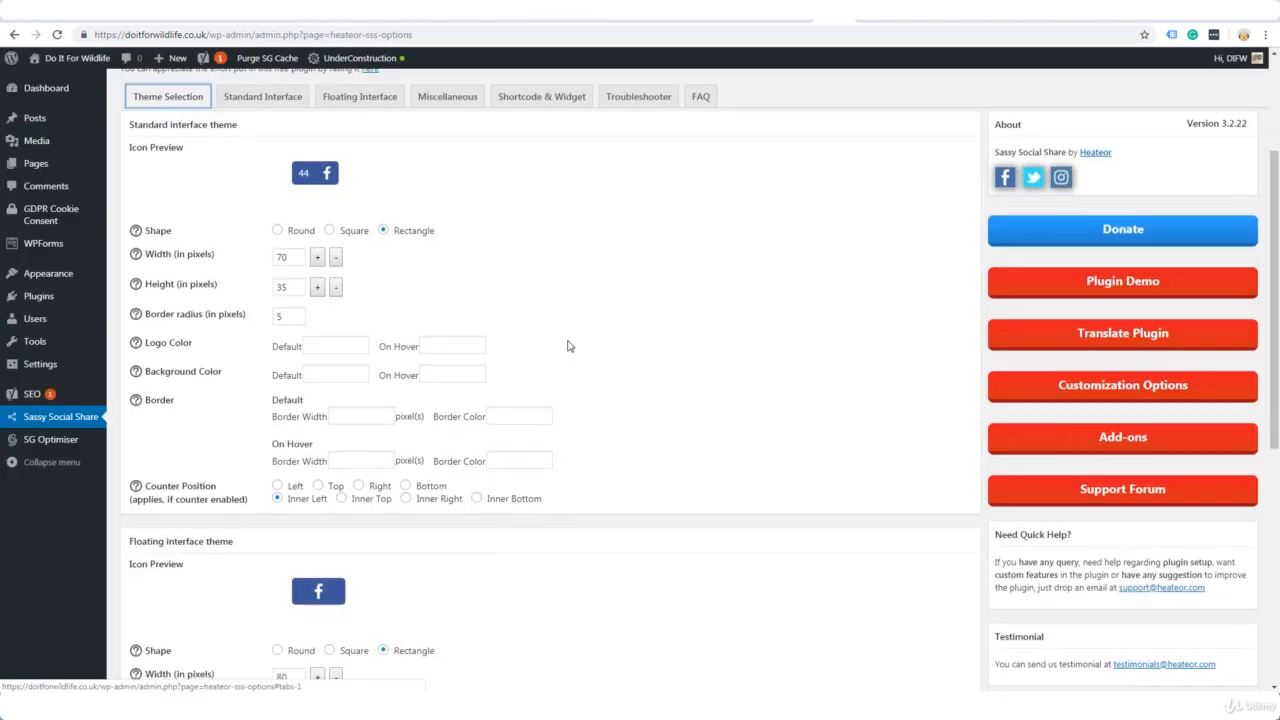
{"action": "scroll", "coordinate": [567, 346], "scroll_direction": "down", "scroll_amount": 5}
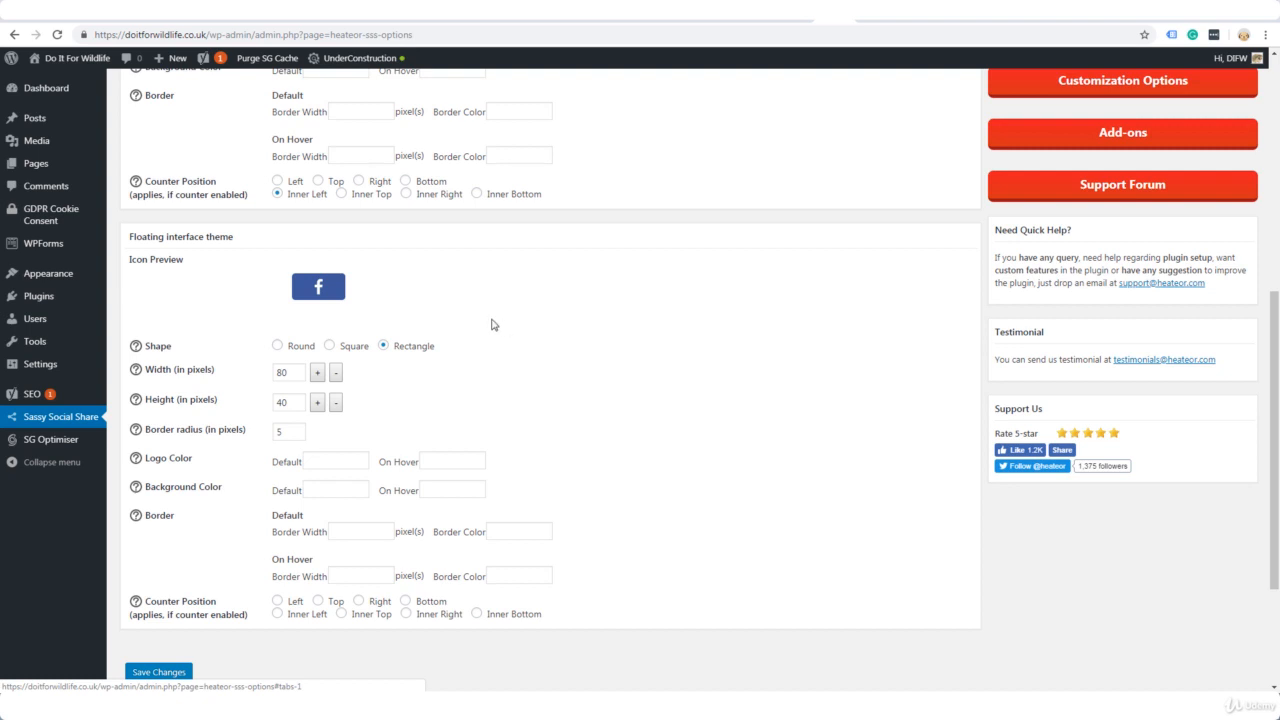
{"action": "scroll", "coordinate": [567, 340], "scroll_direction": "down", "scroll_amount": 2}
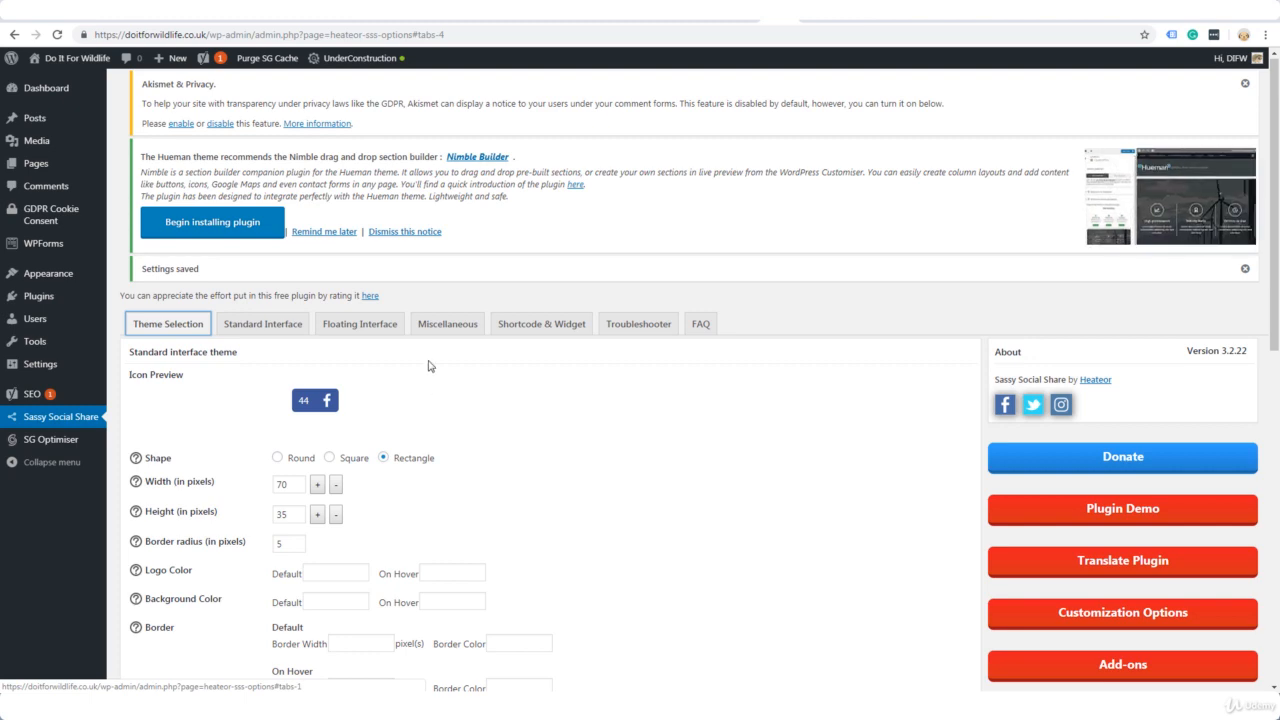
{"action": "left_click", "coordinate": [449, 330]}
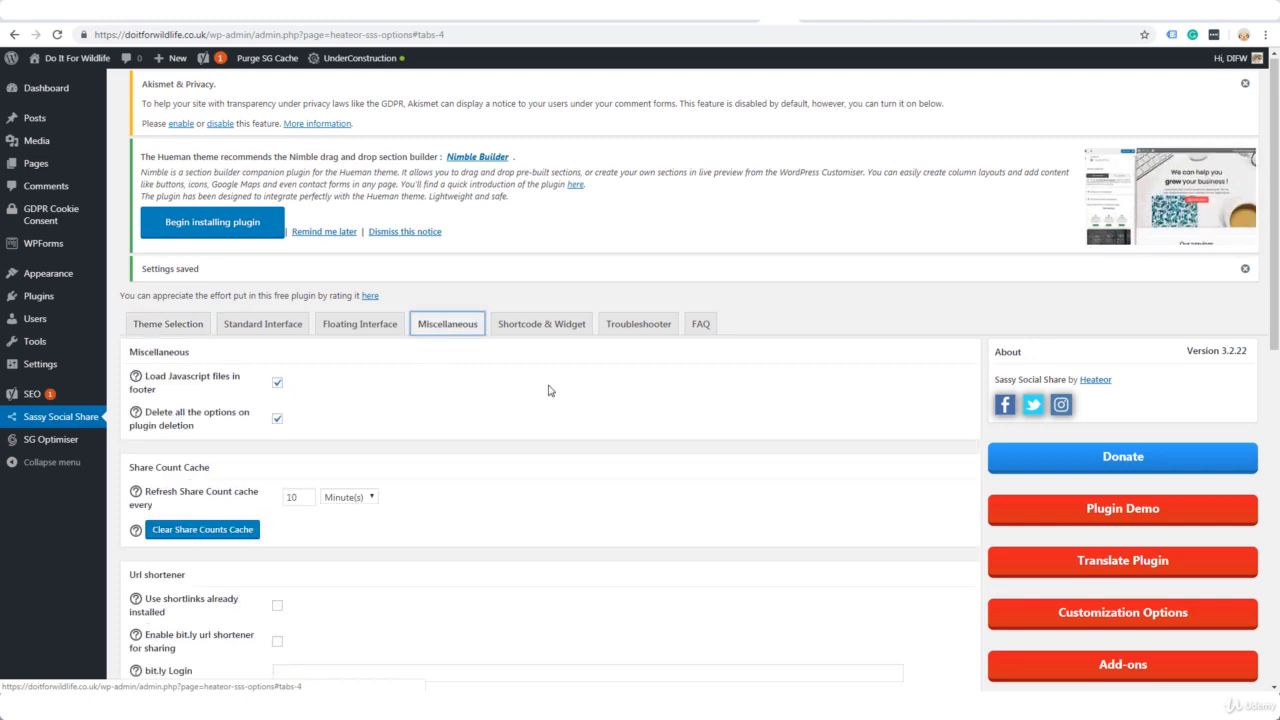
{"action": "scroll", "coordinate": [549, 390], "scroll_direction": "down", "scroll_amount": 10}
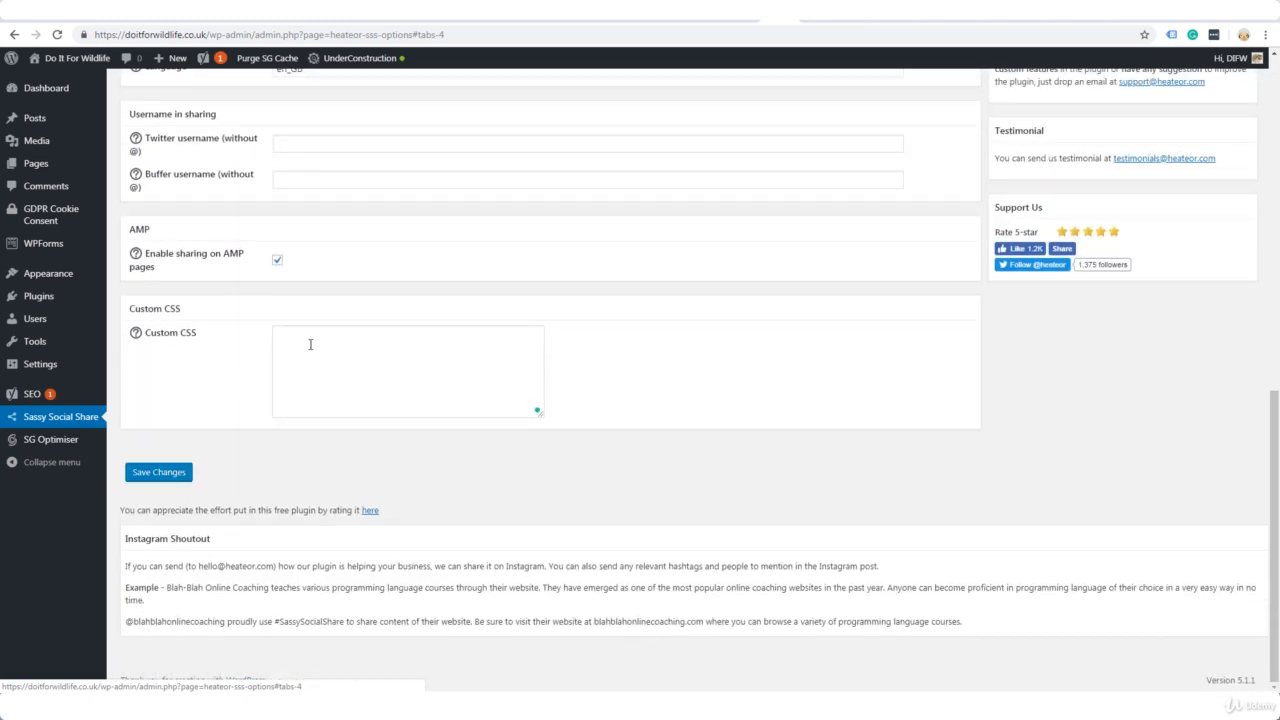
Copy the rule "div.heateor_sss_horizontal_sharing { margin-bottom: 20px;}" from Notepad into the plugin's Custom CSS and save the settings.
{"action": "left_click", "coordinate": [308, 704]}
{"action": "left_click_drag", "start_coordinate": [363, 307], "coordinate": [616, 404]}
{"action": "key", "text": "ctrl+c"}
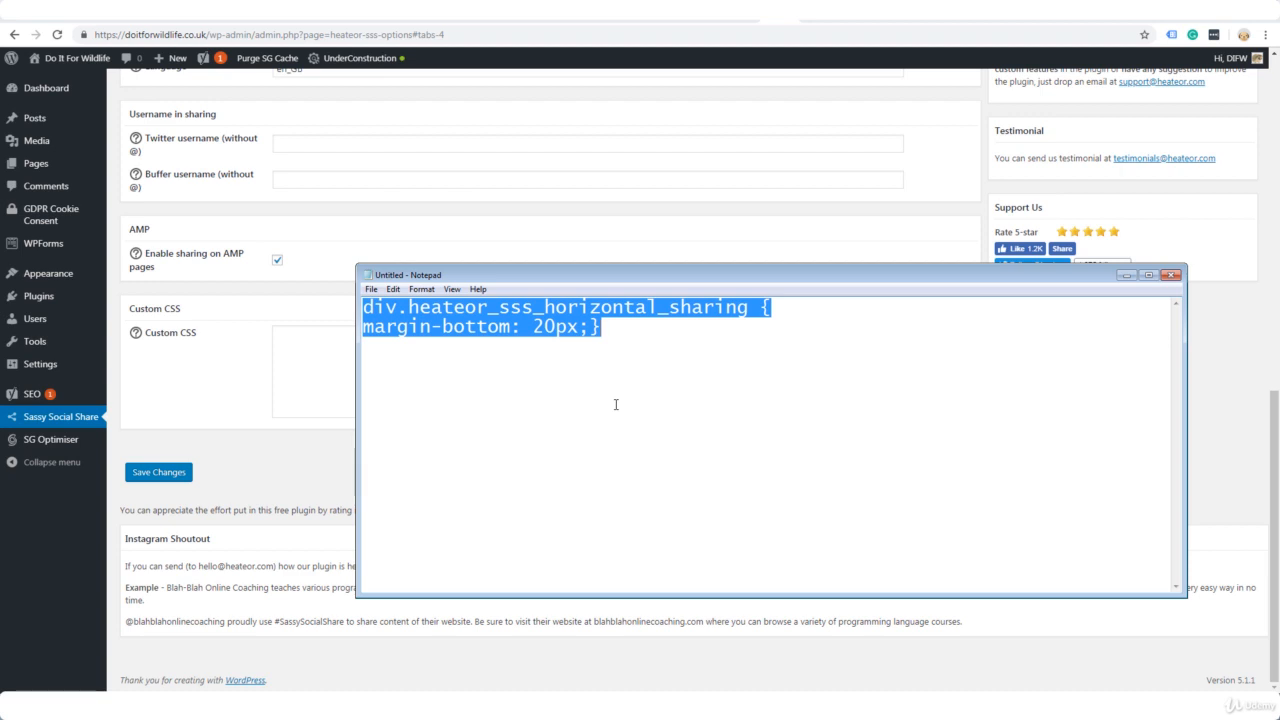
{"action": "left_click", "coordinate": [303, 337]}
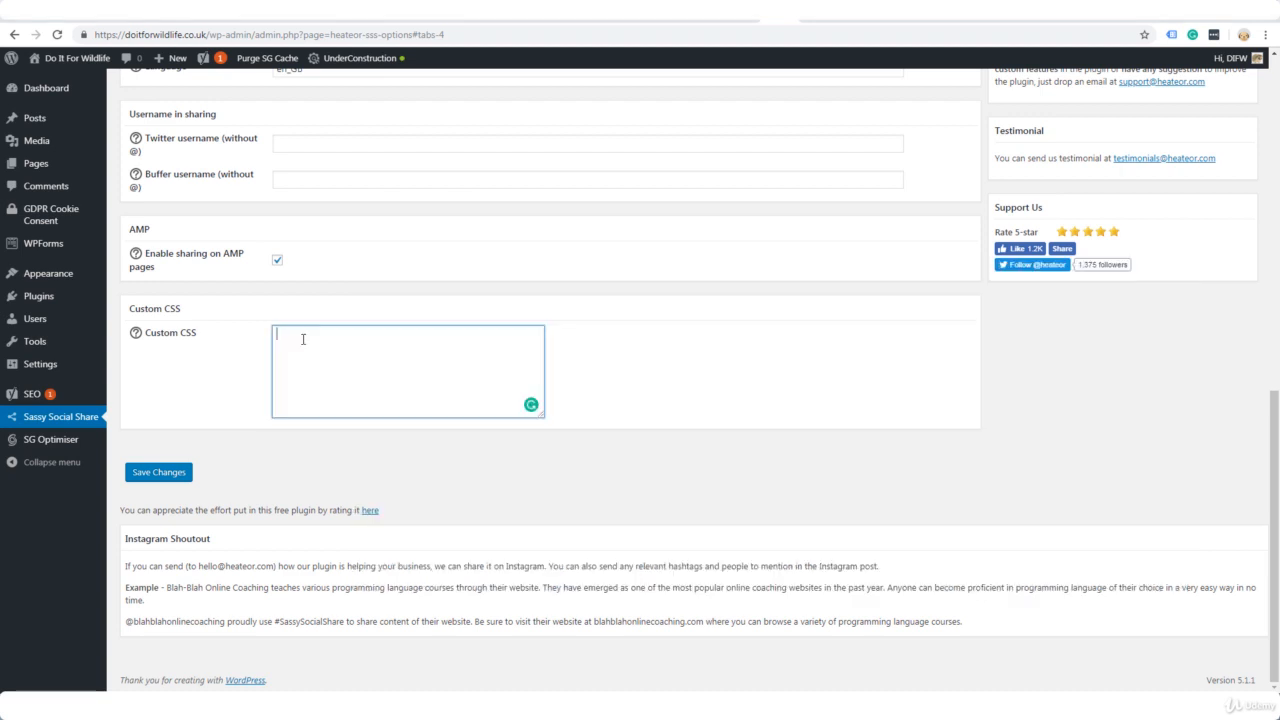
{"action": "key", "text": "ctrl+v"}
{"action": "left_click", "coordinate": [147, 476]}
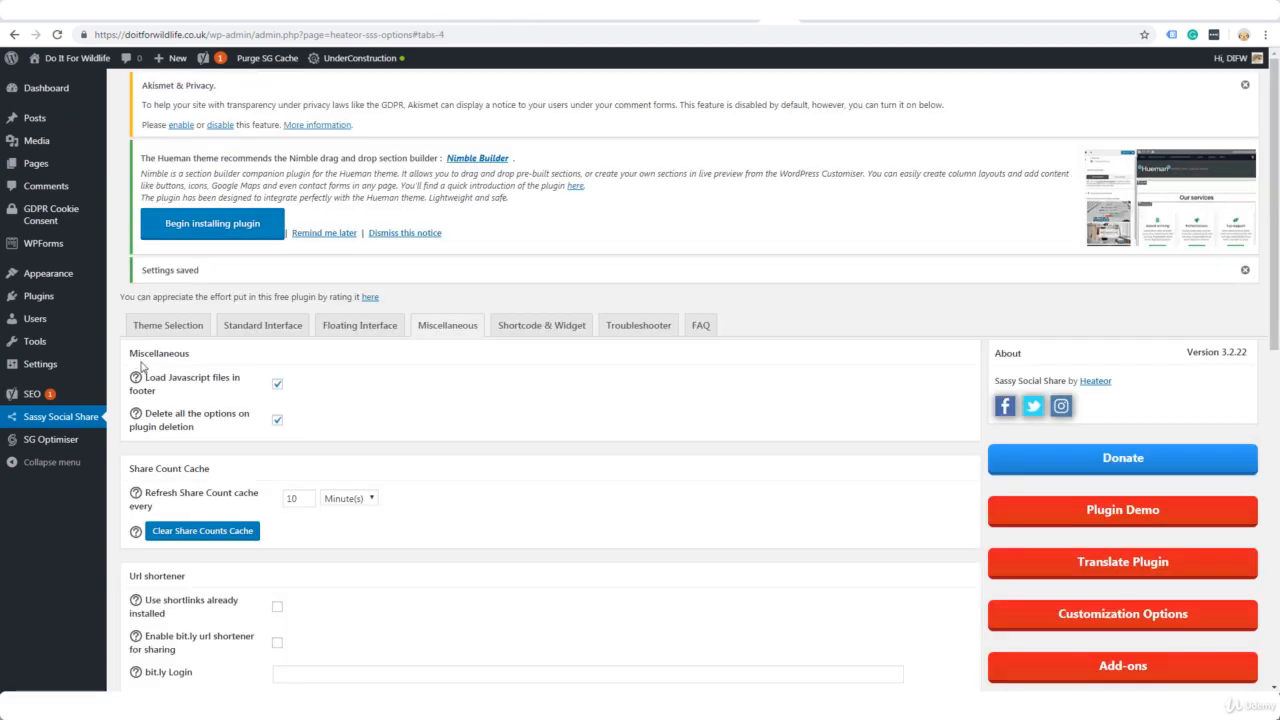
Reopen the theme customiser and check the spacing below the share buttons in the frog article preview.
{"action": "mouse_move", "coordinate": [52, 277]}
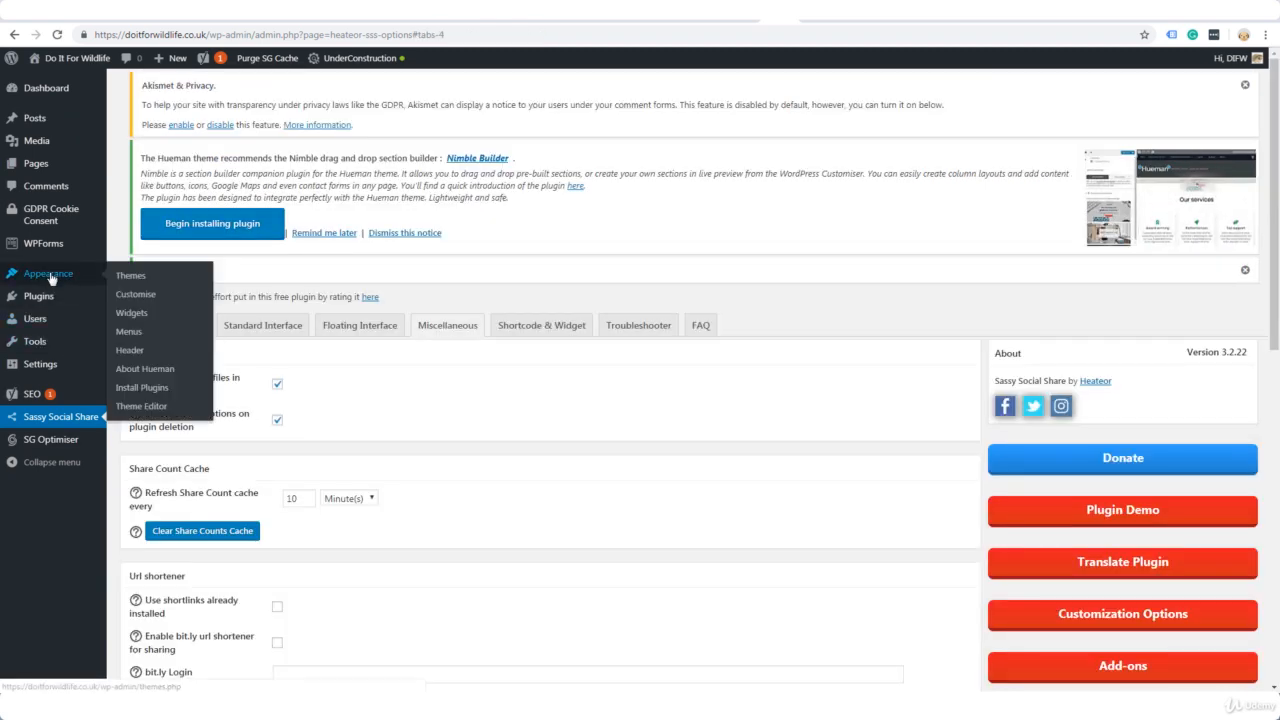
{"action": "left_click", "coordinate": [130, 300]}
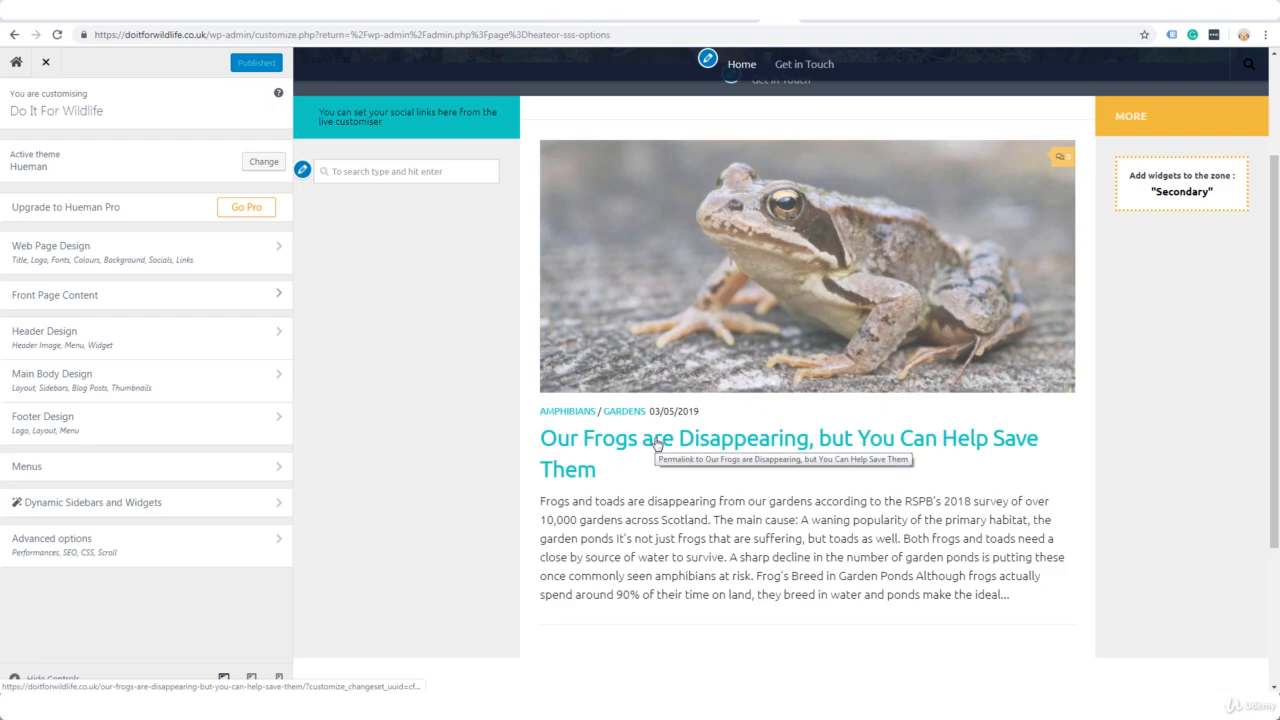
{"action": "left_click", "coordinate": [657, 444]}
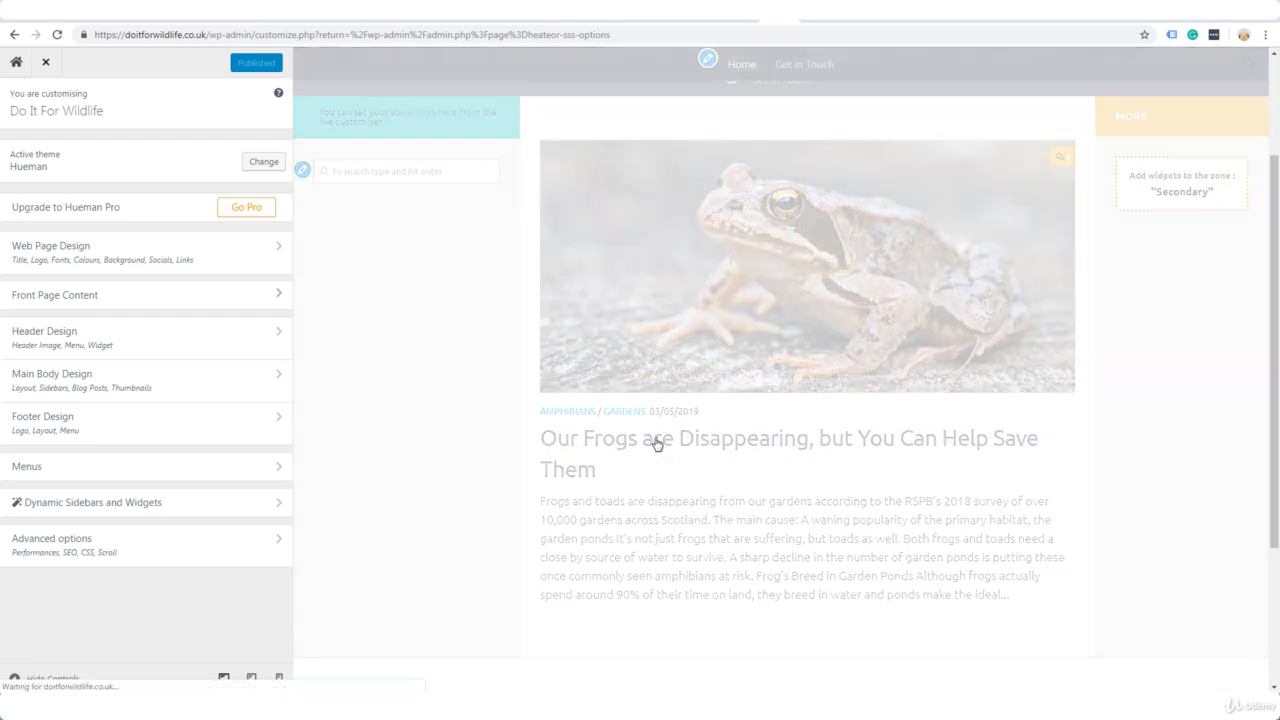
{"action": "scroll", "coordinate": [794, 440], "scroll_direction": "down", "scroll_amount": 1}
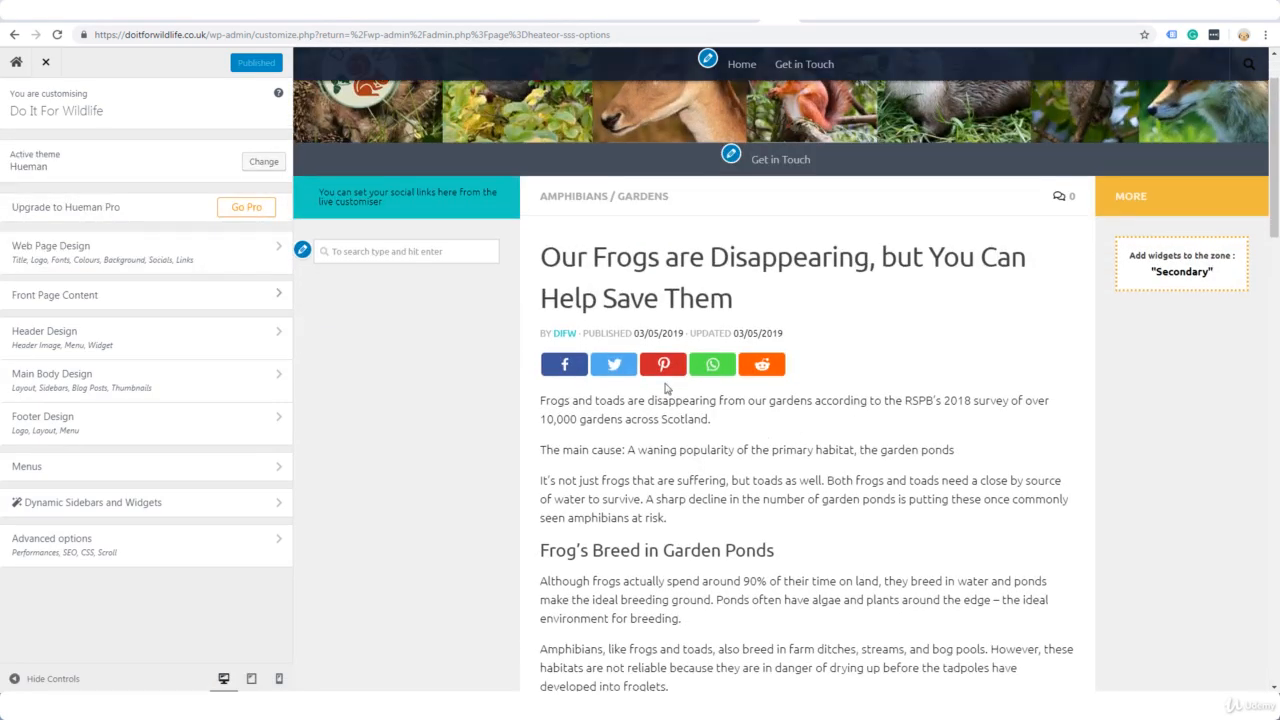